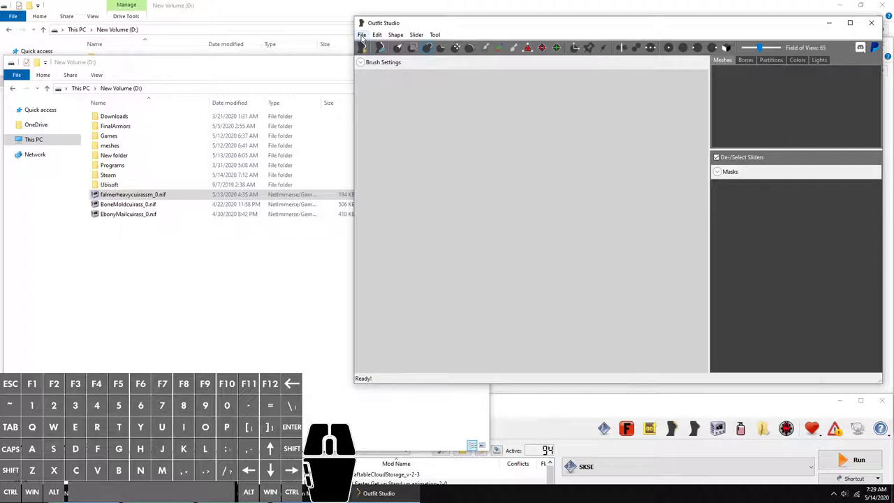
Step: Load the MaleBodySliders project and test its 0->1 body slider at full strength
{"action": "left_click", "coordinate": [361, 35]}
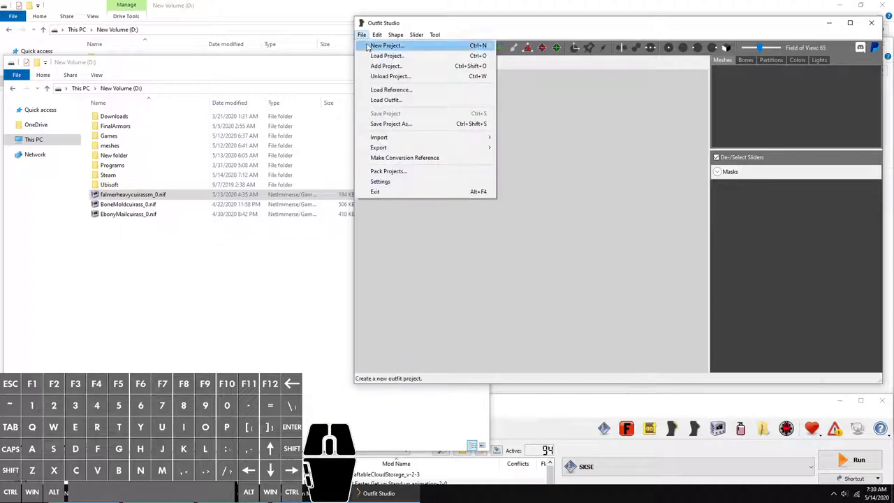
{"action": "left_click", "coordinate": [363, 56]}
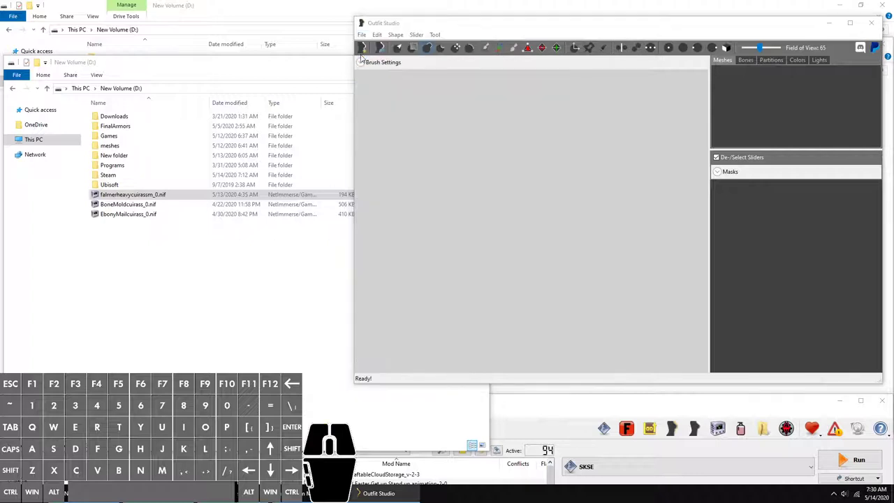
{"action": "double_click", "coordinate": [482, 152]}
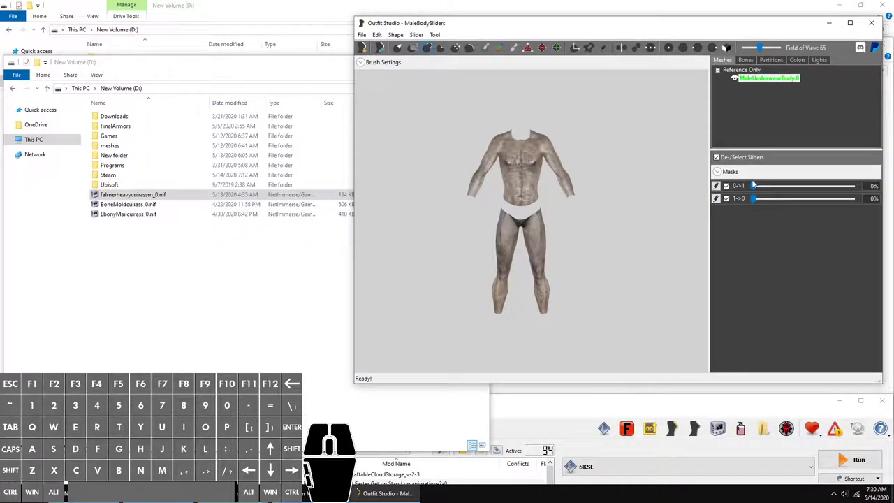
{"action": "mouse_move", "coordinate": [754, 185]}
{"action": "left_mouse_down"}
{"action": "mouse_move", "coordinate": [874, 203]}
{"action": "mouse_move", "coordinate": [747, 199]}
{"action": "left_mouse_up"}
{"action": "left_click", "coordinate": [147, 196]}
{"action": "left_click", "coordinate": [362, 36]}
{"action": "mouse_move", "coordinate": [379, 136]}
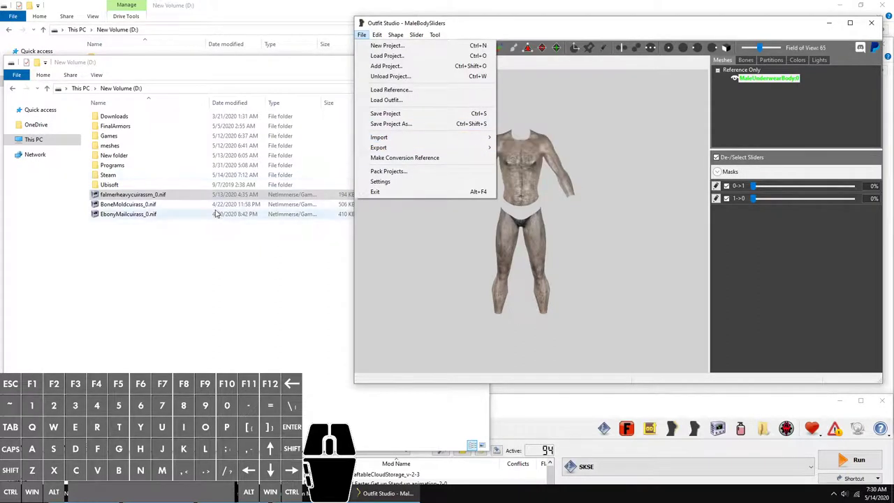
Step: Drag the falmer heavy, Bonemold and Ebony Mail cuirass .nif files into the viewport and inspect them
{"action": "left_click", "coordinate": [233, 272]}
{"action": "left_click_drag", "start_coordinate": [233, 272], "coordinate": [255, 201]}
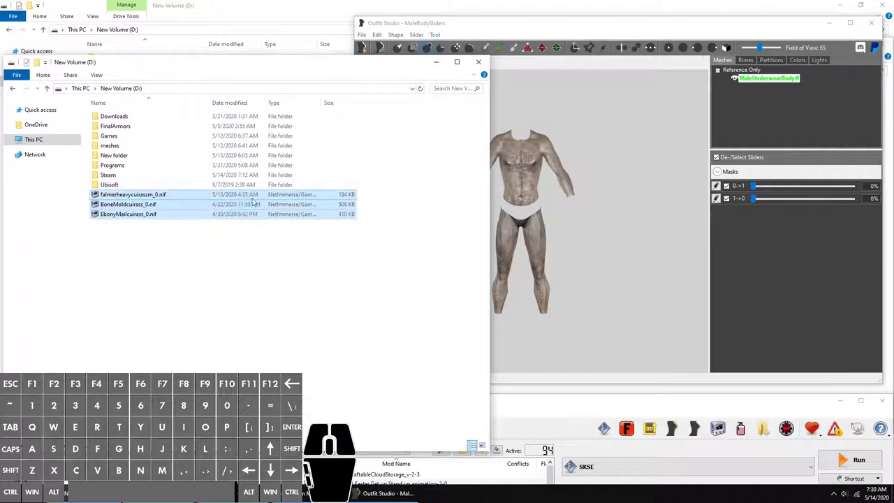
{"action": "left_click_drag", "start_coordinate": [155, 220], "coordinate": [588, 208]}
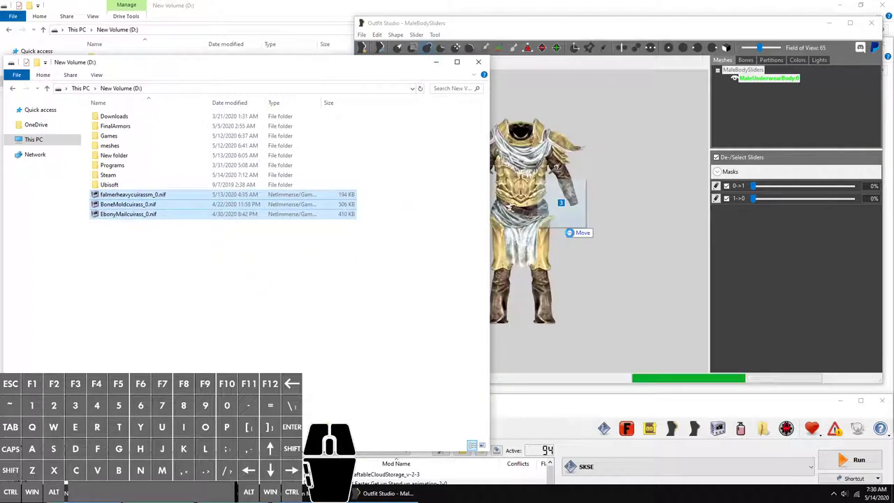
{"action": "left_click", "coordinate": [617, 156]}
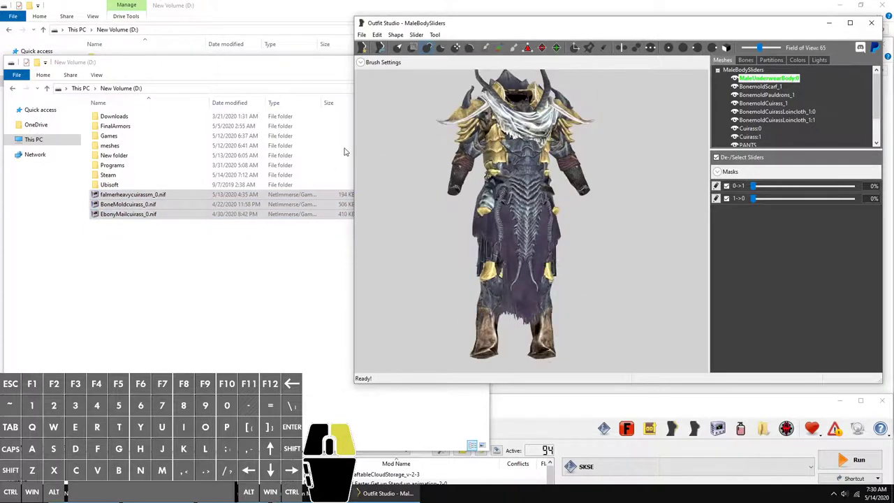
{"action": "mouse_move", "coordinate": [344, 151]}
{"action": "right_mouse_down"}
{"action": "mouse_move", "coordinate": [602, 151]}
{"action": "mouse_move", "coordinate": [594, 163]}
{"action": "right_mouse_up"}
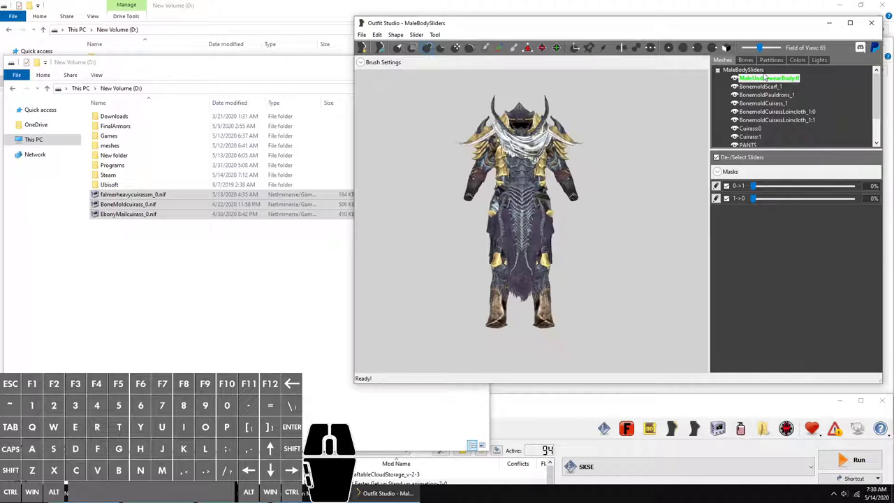
{"action": "mouse_move", "coordinate": [591, 224]}
{"action": "right_mouse_down"}
{"action": "mouse_move", "coordinate": [323, 246]}
{"action": "mouse_move", "coordinate": [656, 160]}
{"action": "right_mouse_up"}
{"action": "scroll", "coordinate": [656, 160], "scroll_direction": "up", "scroll_amount": 3}
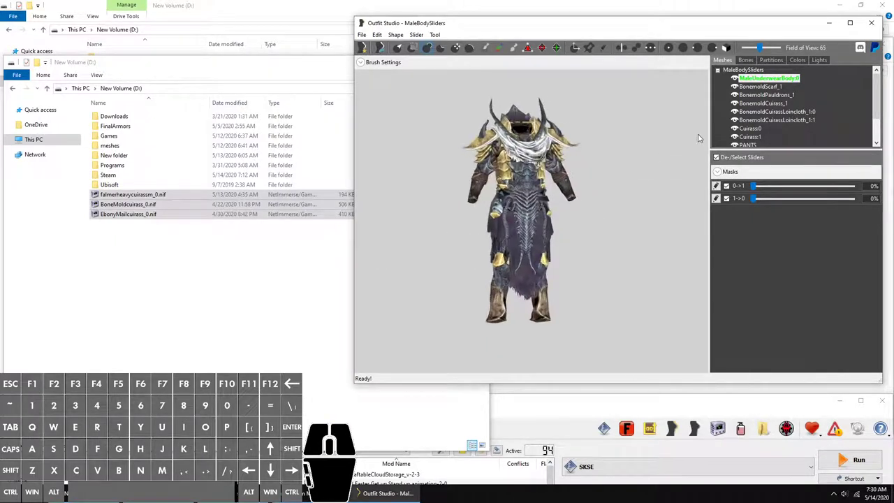
{"action": "scroll", "coordinate": [674, 135], "scroll_direction": "up", "scroll_amount": 1}
{"action": "scroll", "coordinate": [598, 90], "scroll_direction": "up", "scroll_amount": 1}
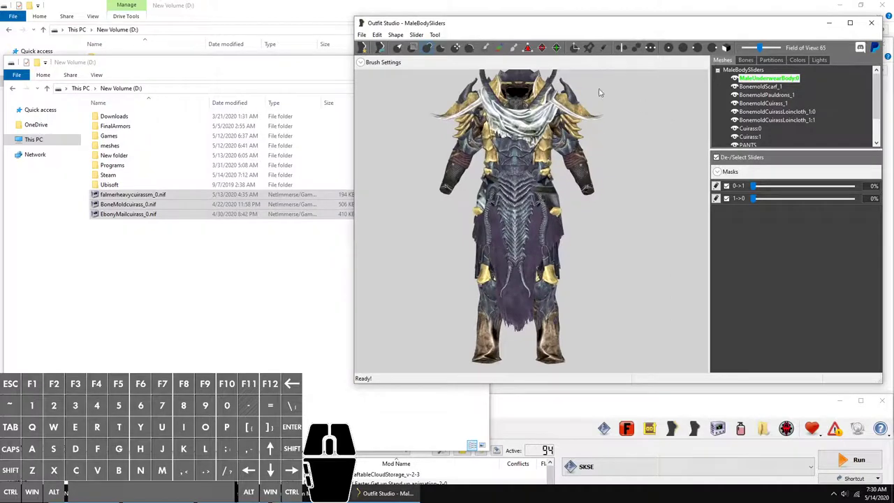
Step: Run Conform All, test the armor at full 0->1 slider, then reset it to zero
{"action": "left_click", "coordinate": [415, 34]}
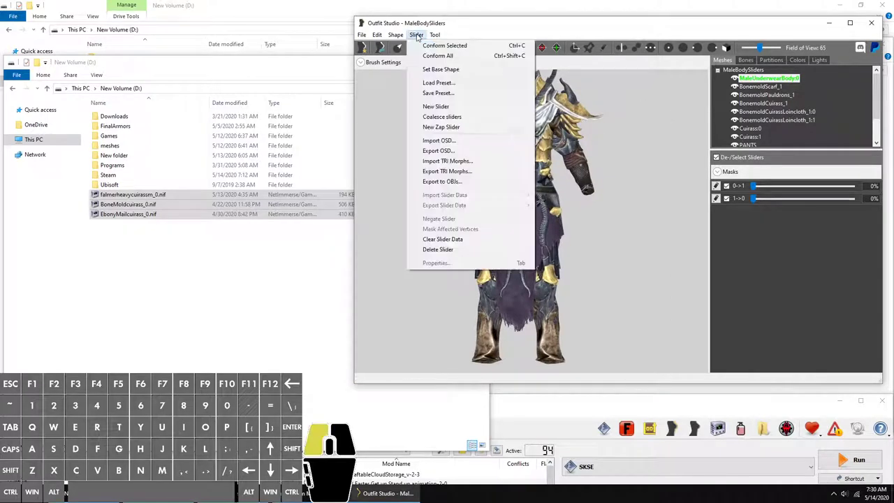
{"action": "left_click", "coordinate": [440, 56]}
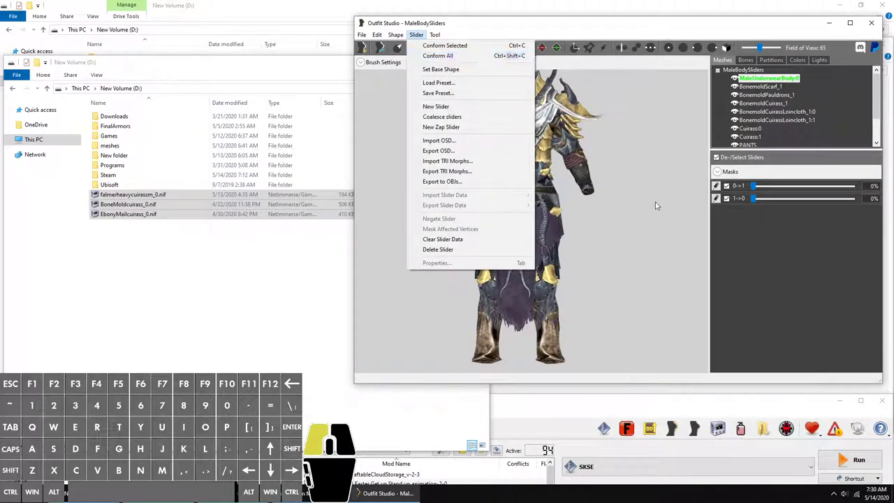
{"action": "left_click_drag", "start_coordinate": [753, 185], "coordinate": [888, 218]}
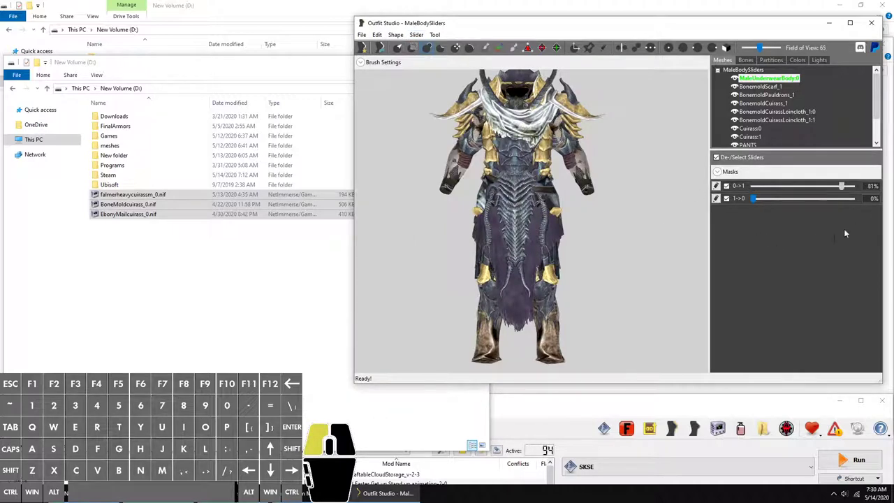
{"action": "left_click_drag", "start_coordinate": [888, 217], "coordinate": [779, 274]}
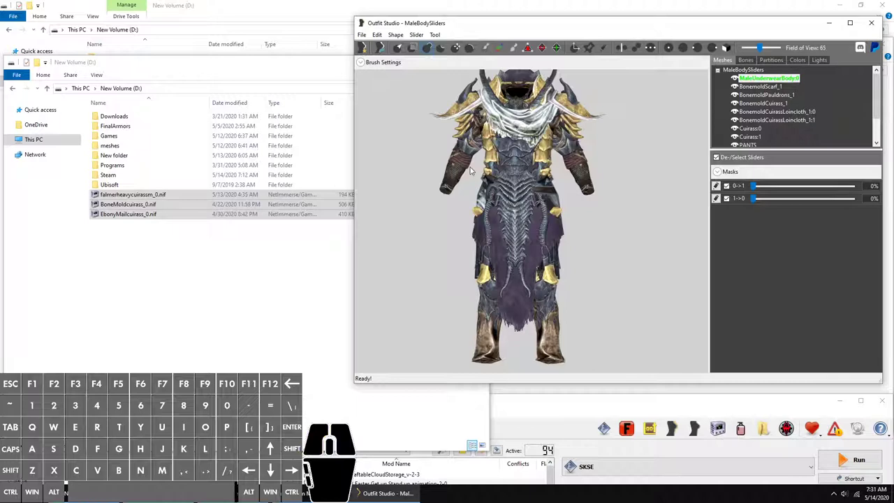
Step: Rerun Conform All with default settings and test the conformed armor at full slider
{"action": "left_click", "coordinate": [415, 35]}
{"action": "left_click", "coordinate": [489, 53]}
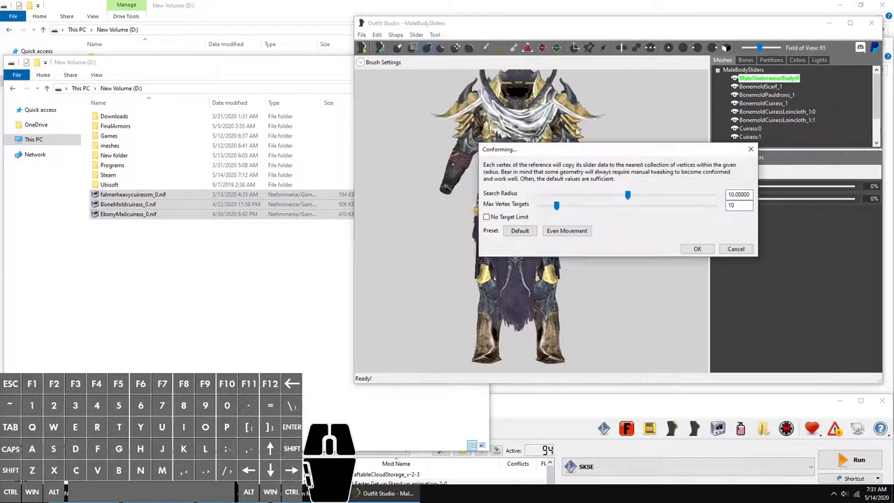
{"action": "left_click", "coordinate": [696, 248]}
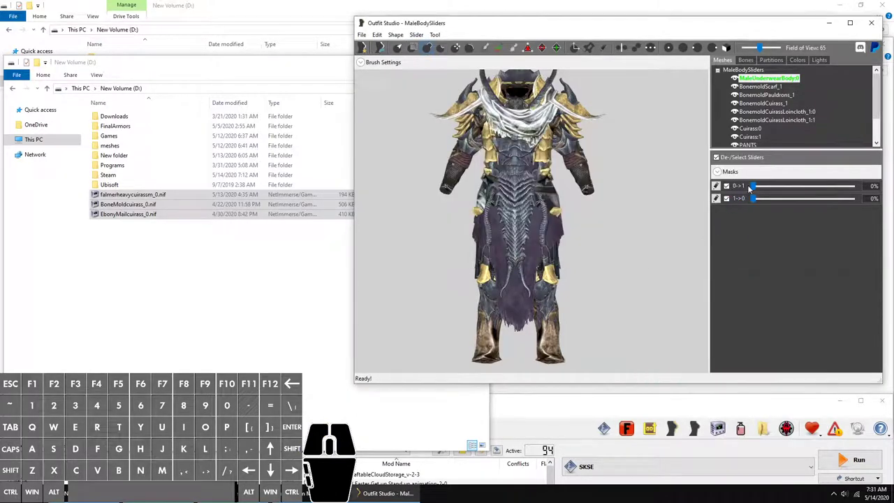
{"action": "mouse_move", "coordinate": [751, 186]}
{"action": "left_mouse_down"}
{"action": "mouse_move", "coordinate": [892, 212]}
{"action": "mouse_move", "coordinate": [285, 227]}
{"action": "left_mouse_up"}
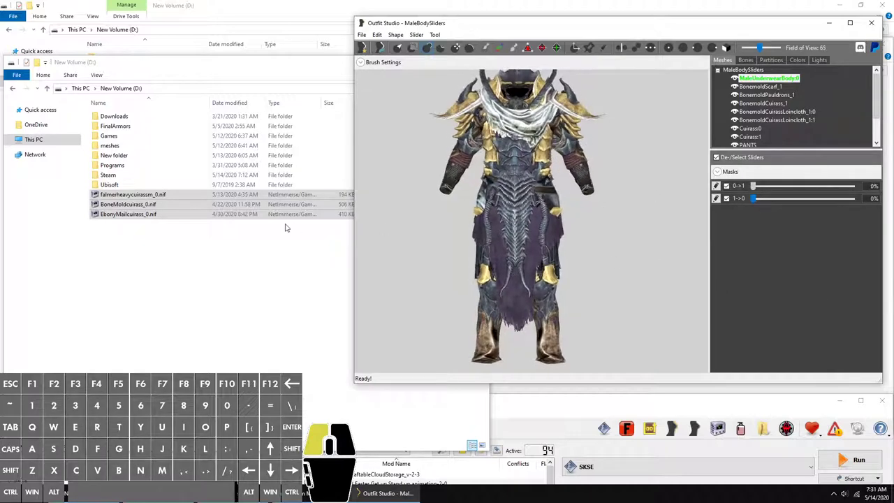
{"action": "mouse_move", "coordinate": [652, 213]}
{"action": "middle_mouse_down"}
{"action": "mouse_move", "coordinate": [617, 255]}
{"action": "mouse_move", "coordinate": [634, 110]}
{"action": "middle_mouse_up"}
{"action": "scroll", "coordinate": [637, 168], "scroll_direction": "down", "scroll_amount": 2}
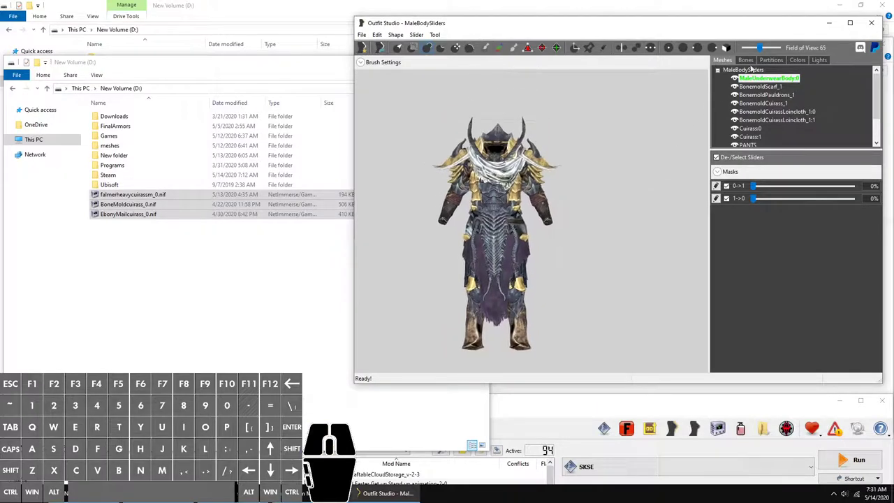
Step: Select the BonemoldCuirass_1 mesh and view its partitions
{"action": "left_click", "coordinate": [758, 103]}
{"action": "scroll", "coordinate": [756, 106], "scroll_direction": "down", "scroll_amount": 2}
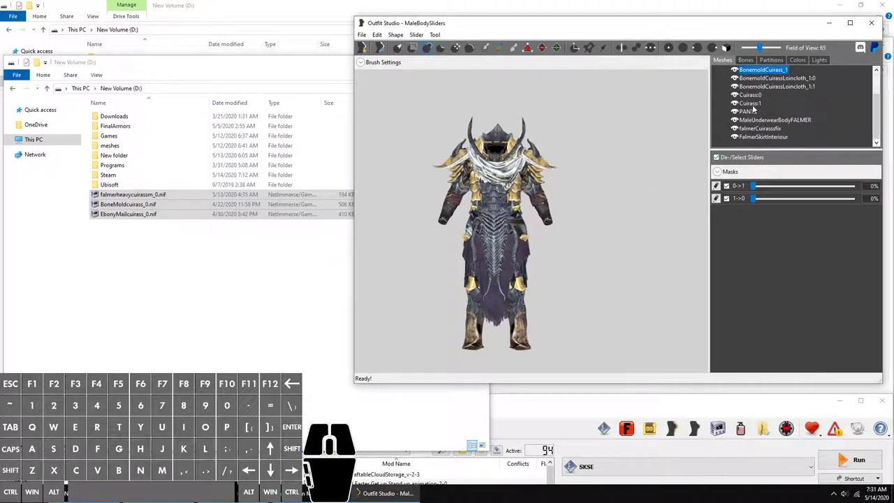
{"action": "left_click", "coordinate": [752, 108]}
{"action": "left_click", "coordinate": [771, 60]}
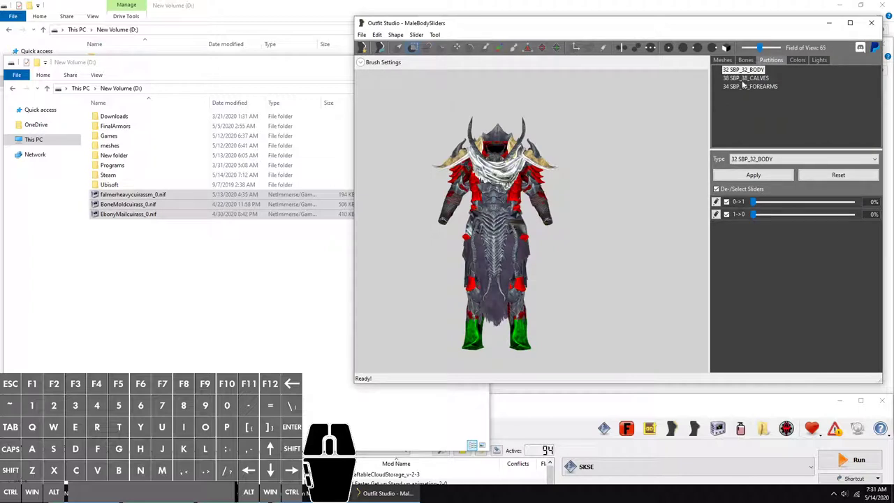
Step: Delete the 38 SBP_38_CALVES and 34 SBP_34_FOREARMS partitions and apply the change
{"action": "left_click", "coordinate": [745, 79]}
{"action": "right_click", "coordinate": [746, 83]}
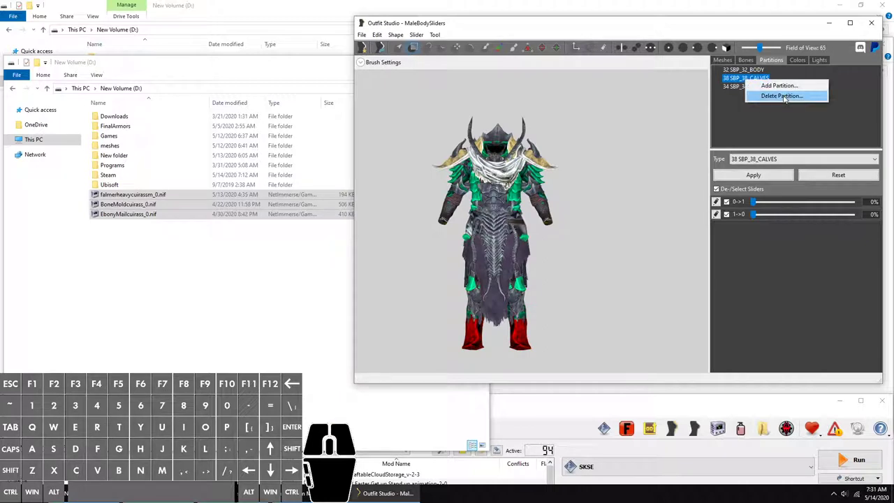
{"action": "right_click", "coordinate": [735, 78]}
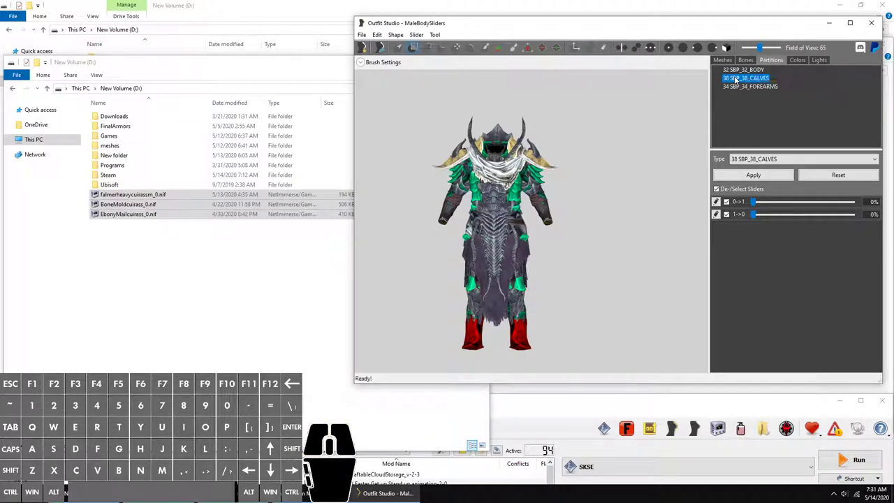
{"action": "right_click", "coordinate": [734, 78]}
{"action": "left_click", "coordinate": [768, 93]}
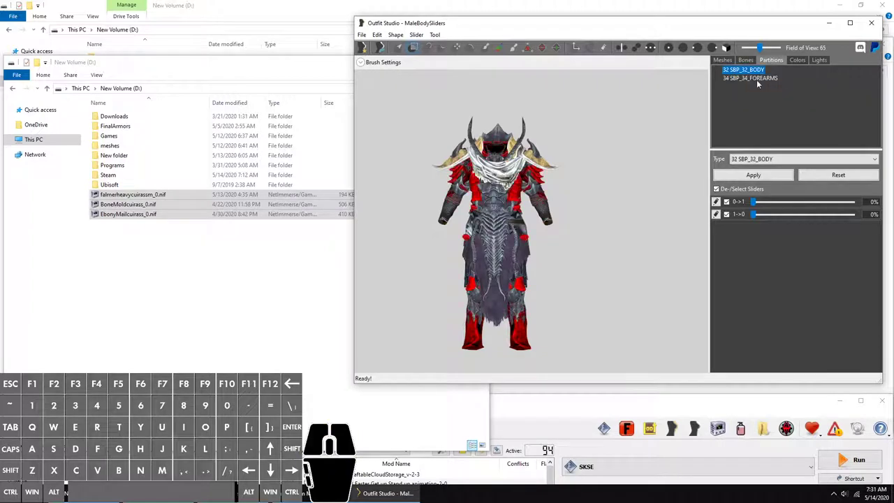
{"action": "right_click", "coordinate": [756, 79]}
{"action": "left_click", "coordinate": [769, 97]}
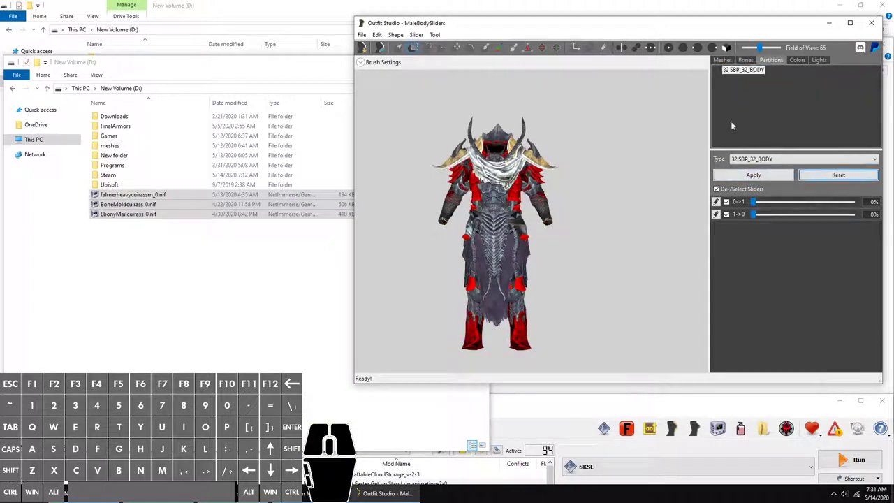
{"action": "left_click", "coordinate": [737, 174]}
{"action": "left_click", "coordinate": [724, 60]}
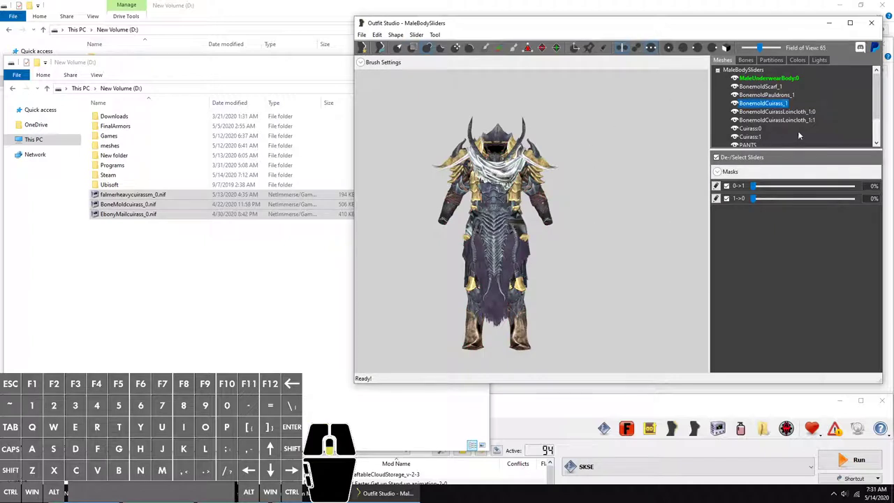
Step: Delete the MaleUnderwearBodyFALMER and FalmerSkirtInterieur shapes
{"action": "scroll", "coordinate": [797, 131], "scroll_direction": "down", "scroll_amount": 2}
{"action": "left_click_drag", "start_coordinate": [637, 148], "coordinate": [624, 159]}
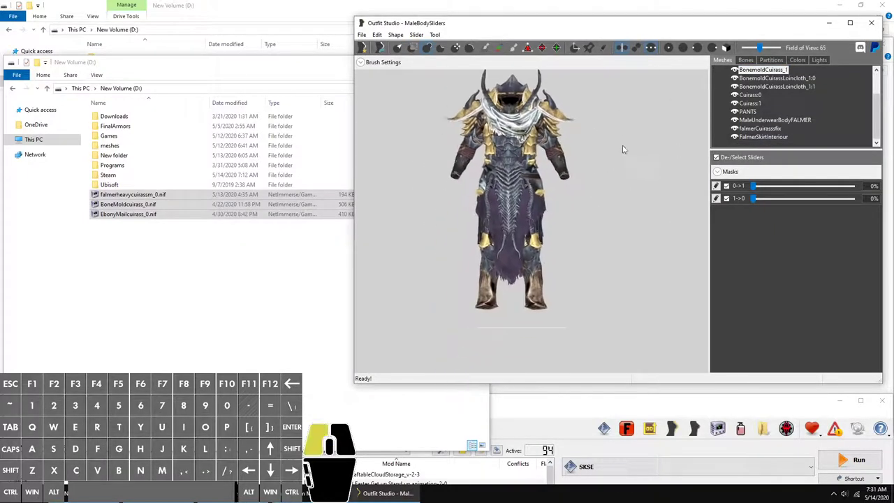
{"action": "scroll", "coordinate": [753, 91], "scroll_direction": "up", "scroll_amount": 2}
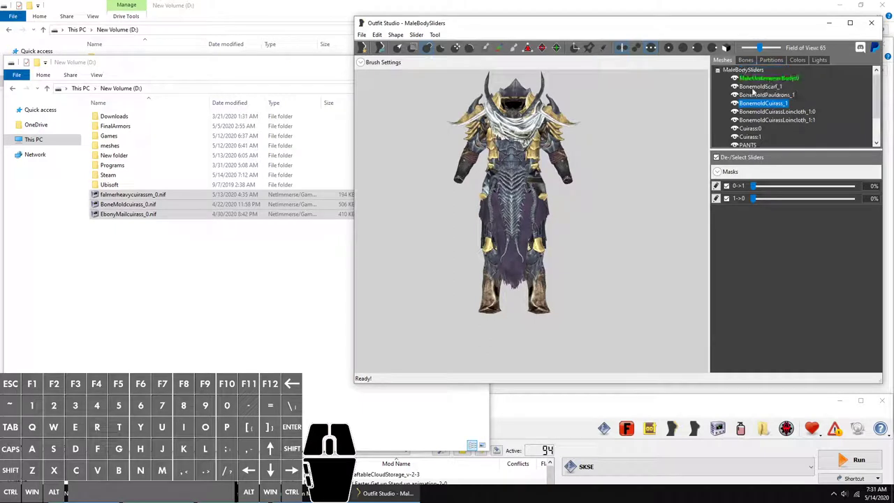
{"action": "scroll", "coordinate": [764, 92], "scroll_direction": "down", "scroll_amount": 2}
{"action": "left_click", "coordinate": [757, 121]}
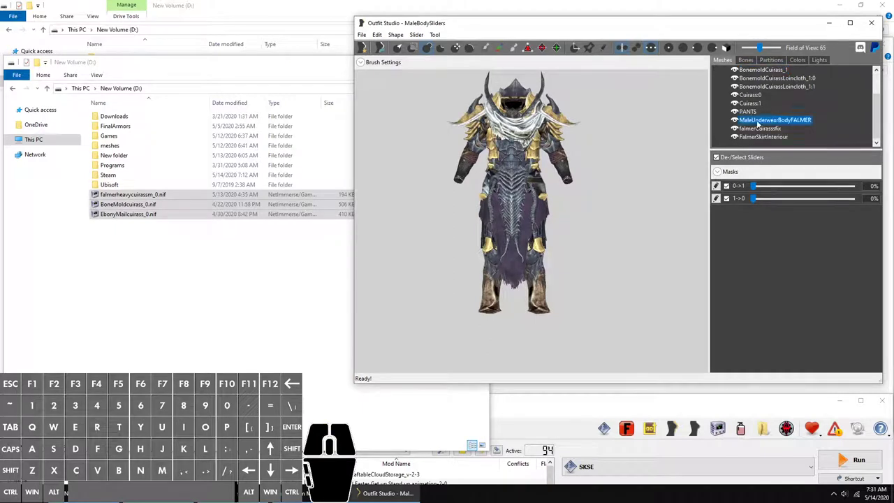
{"action": "key", "text": "Delete"}
{"action": "key", "text": "Return"}
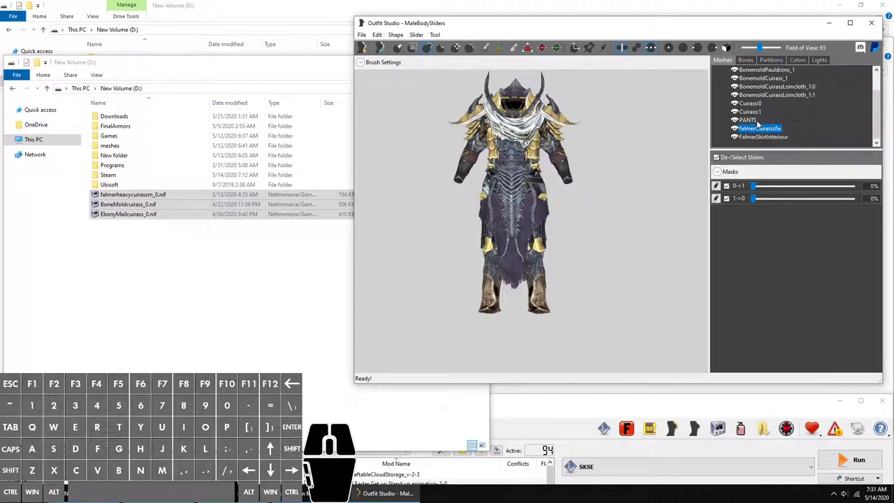
{"action": "left_click", "coordinate": [752, 130]}
{"action": "key", "text": "Delete"}
{"action": "key", "text": "Return"}
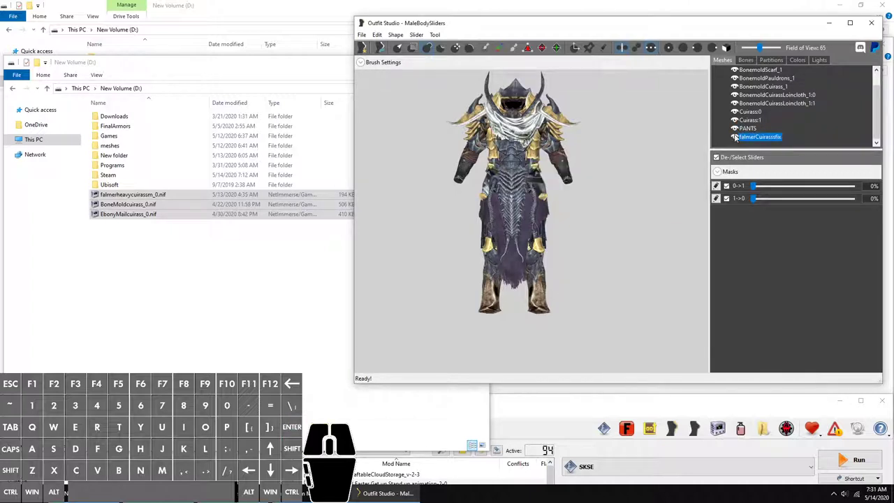
Step: Delete the falmerCuirassfix and Cuirass:1 shapes, keeping Cuirass:0
{"action": "left_click", "coordinate": [735, 137]}
{"action": "key", "text": "Delete"}
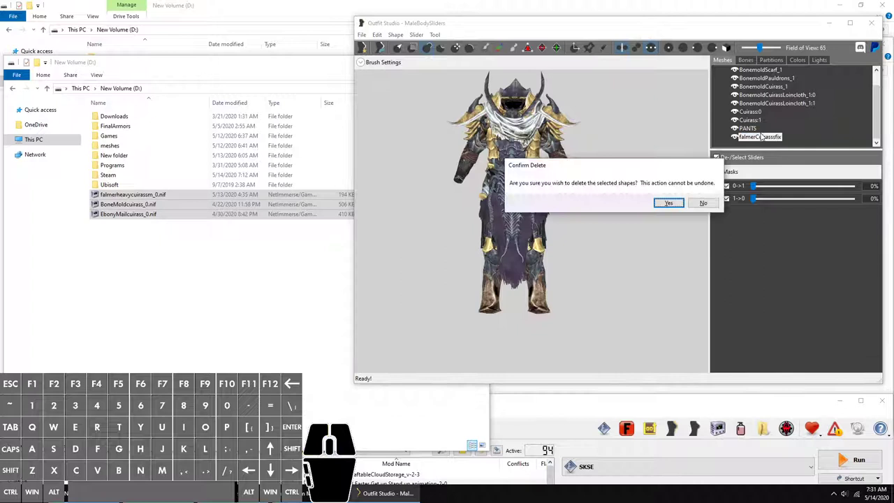
{"action": "key", "text": "Return"}
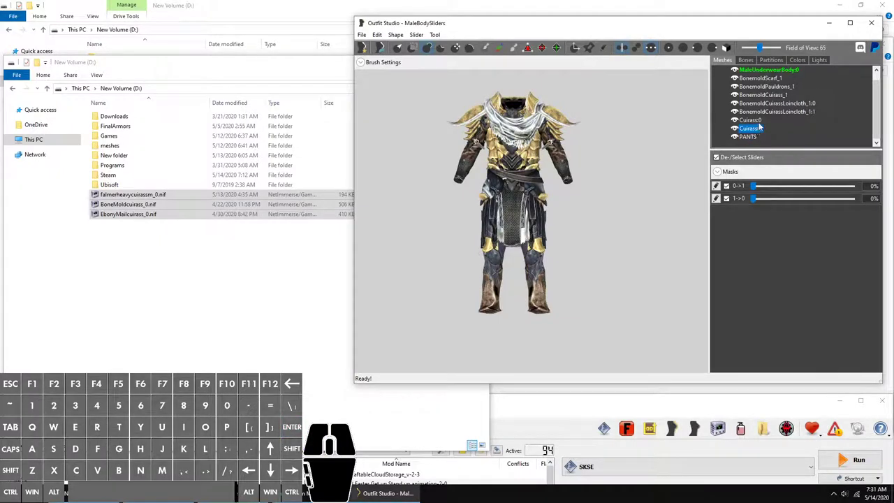
{"action": "left_click", "coordinate": [757, 120]}
{"action": "left_click", "coordinate": [735, 128]}
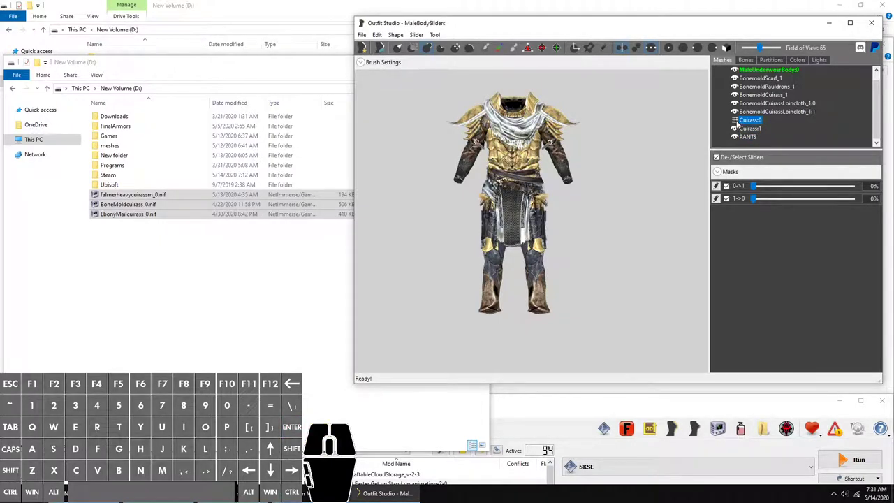
{"action": "left_click", "coordinate": [734, 128]}
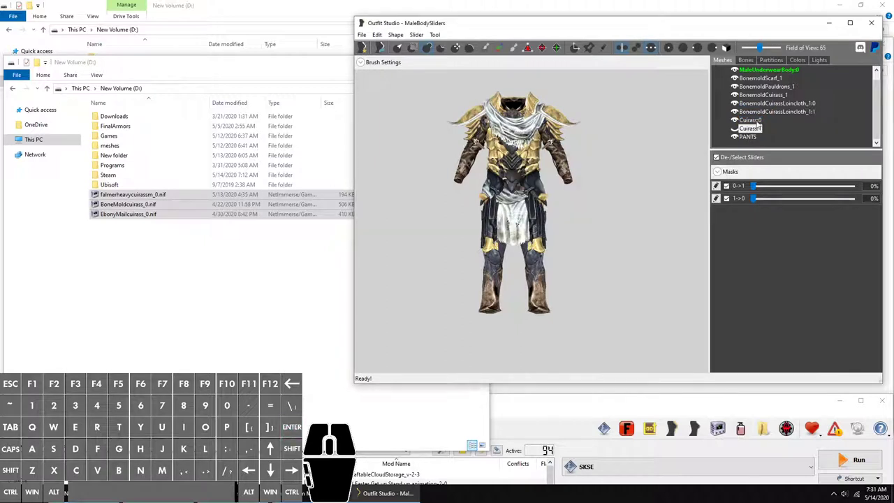
{"action": "key", "text": "Delete"}
Step: Delete the BonemoldCuirassLoincloth_1:0 and BonemoldCuirass_1 shapes
{"action": "left_click", "coordinate": [770, 112]}
{"action": "key", "text": "Delete"}
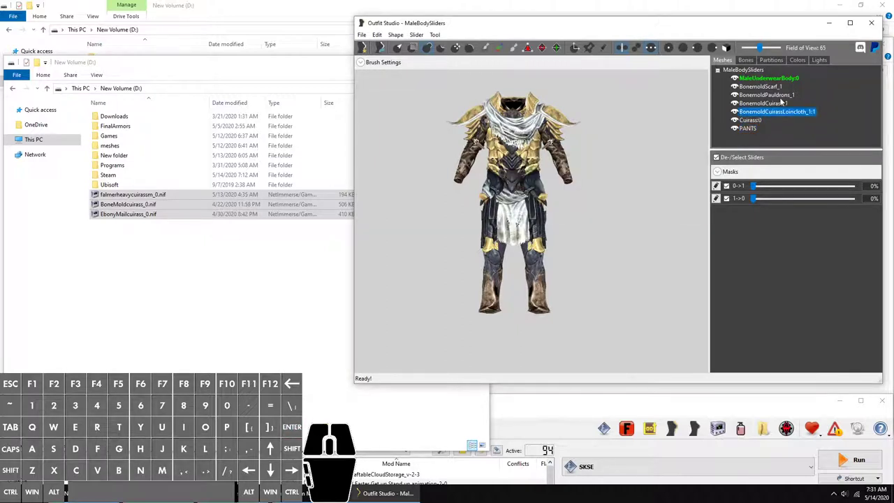
{"action": "left_click", "coordinate": [768, 104]}
{"action": "key", "text": "Delete"}
{"action": "key", "text": "Return"}
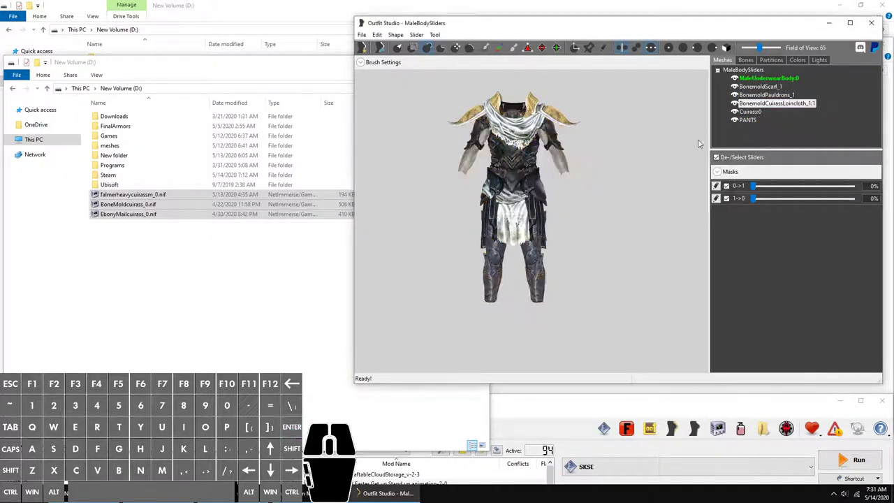
{"action": "scroll", "coordinate": [614, 181], "scroll_direction": "up", "scroll_amount": 2}
{"action": "scroll", "coordinate": [635, 199], "scroll_direction": "down", "scroll_amount": 2}
{"action": "scroll", "coordinate": [646, 203], "scroll_direction": "up", "scroll_amount": 2}
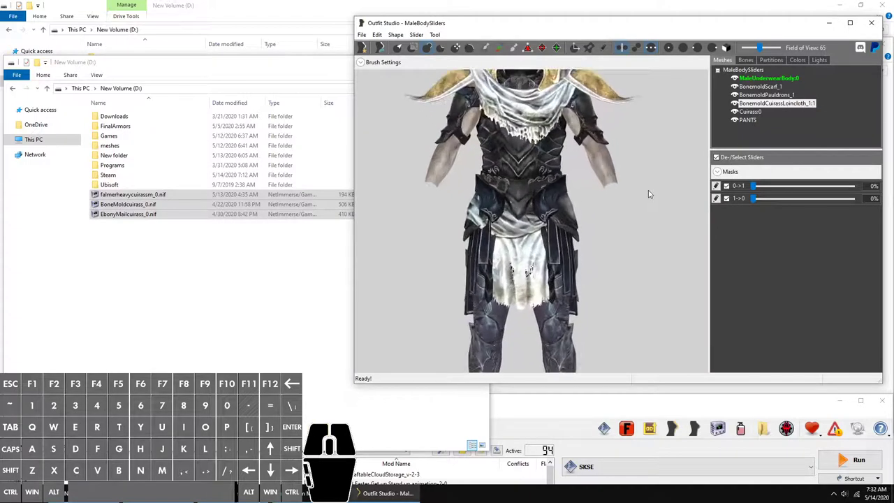
{"action": "scroll", "coordinate": [631, 203], "scroll_direction": "down", "scroll_amount": 1}
Step: Check the partitions used by the scarf, pauldrons, loincloth and Cuirass:0 shapes
{"action": "left_click", "coordinate": [761, 87]}
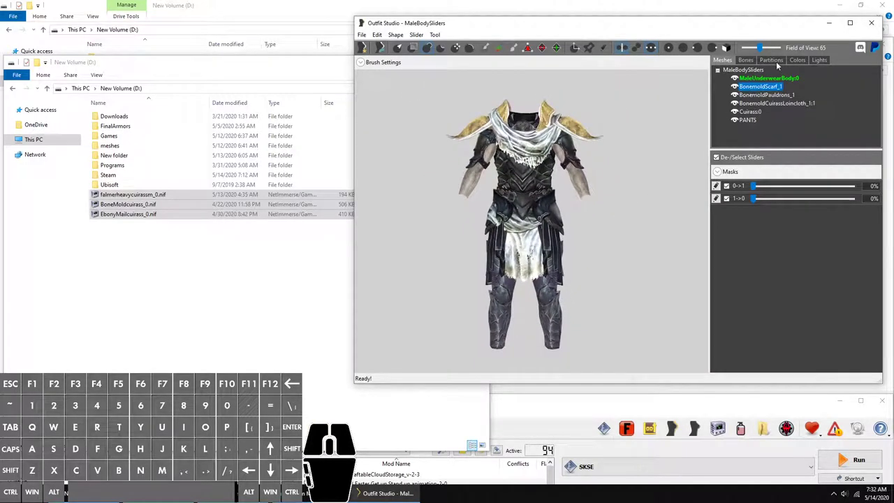
{"action": "left_click", "coordinate": [774, 61]}
{"action": "left_click", "coordinate": [722, 60]}
{"action": "left_click", "coordinate": [768, 95]}
{"action": "left_click", "coordinate": [768, 61]}
{"action": "left_click", "coordinate": [721, 60]}
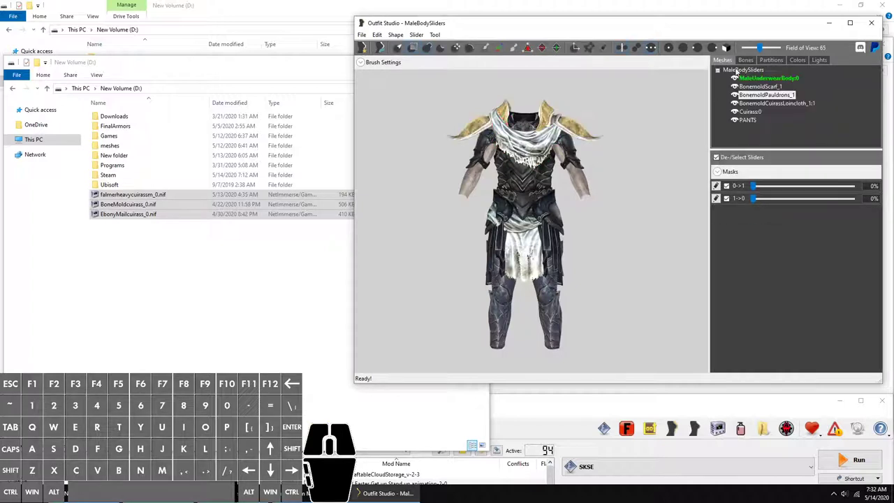
{"action": "left_click", "coordinate": [780, 103]}
{"action": "left_click", "coordinate": [768, 60]}
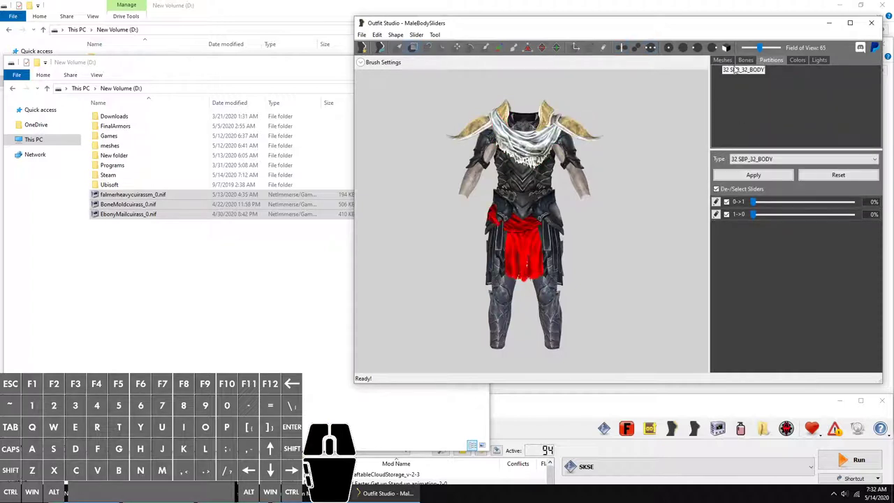
{"action": "left_click", "coordinate": [727, 70]}
{"action": "left_click", "coordinate": [750, 112]}
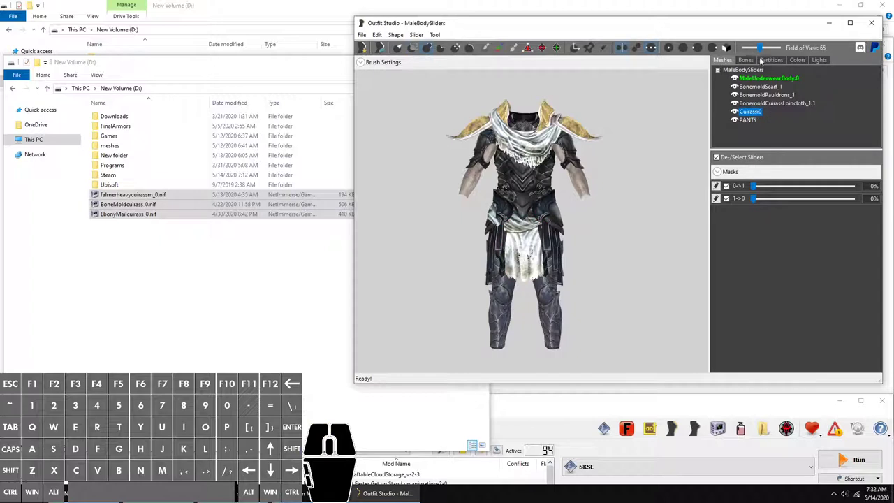
{"action": "left_click", "coordinate": [768, 61]}
{"action": "left_click", "coordinate": [726, 60]}
Step: Delete the 38 SBP_38_CALVES partition from PANTS and apply, leaving only the body partition
{"action": "left_click", "coordinate": [745, 120]}
{"action": "left_click", "coordinate": [770, 60]}
{"action": "right_click", "coordinate": [743, 78]}
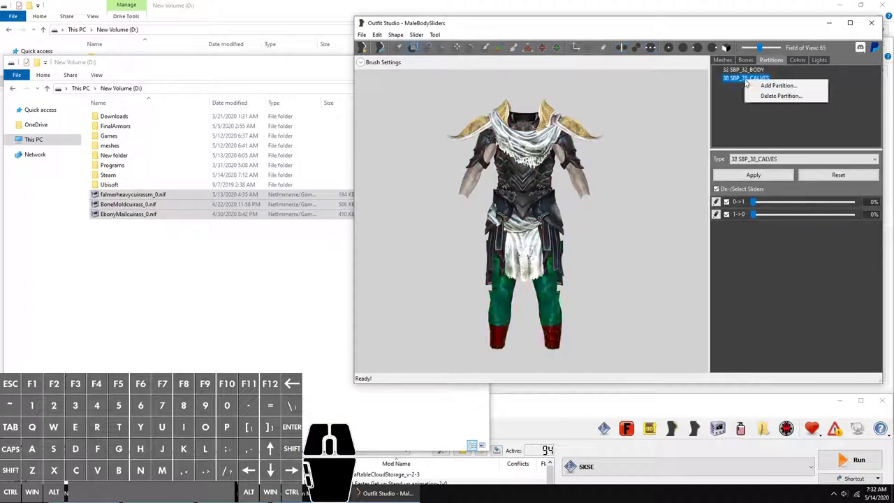
{"action": "left_click", "coordinate": [765, 96]}
{"action": "left_click", "coordinate": [754, 132]}
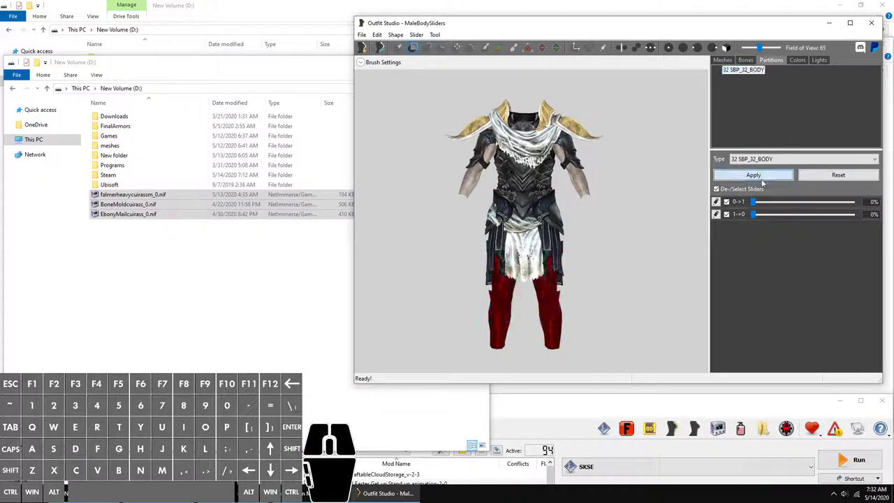
{"action": "left_click", "coordinate": [723, 60]}
{"action": "left_click", "coordinate": [763, 79]}
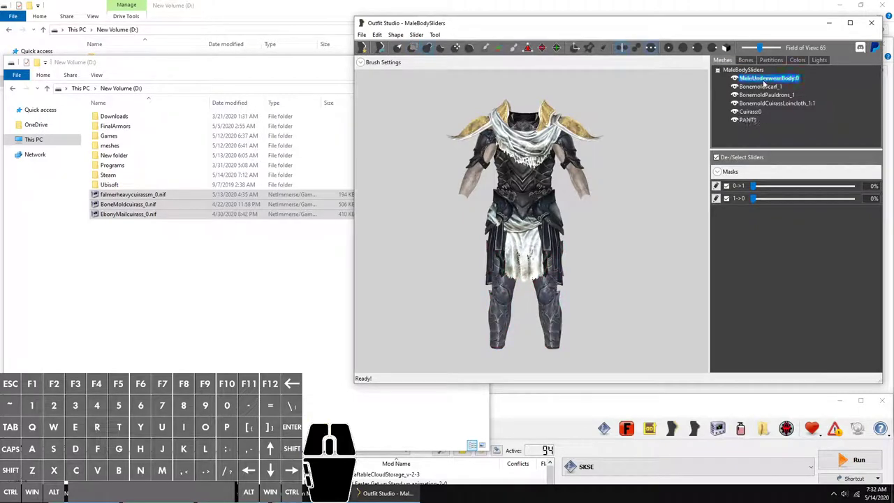
{"action": "scroll", "coordinate": [644, 145], "scroll_direction": "up", "scroll_amount": 2}
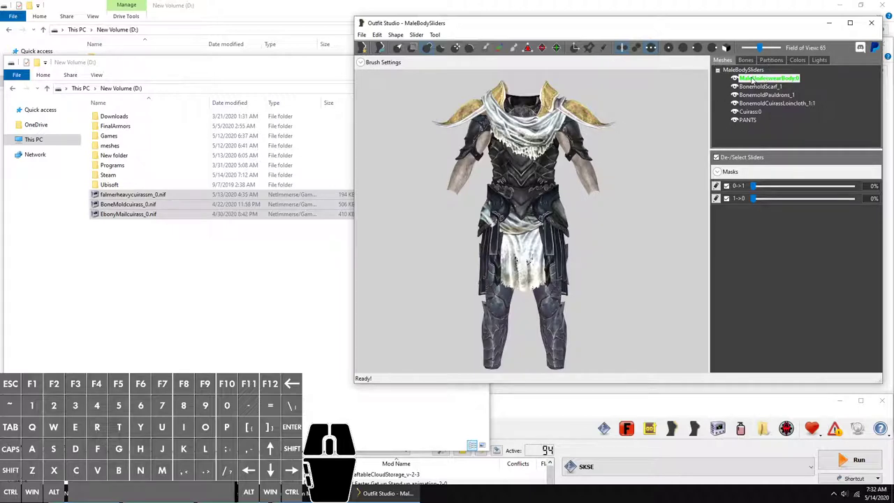
Step: Duplicate MaleUnderwearBody:0 as a shape named Arms, hide the original, and select Arms
{"action": "right_click", "coordinate": [752, 79]}
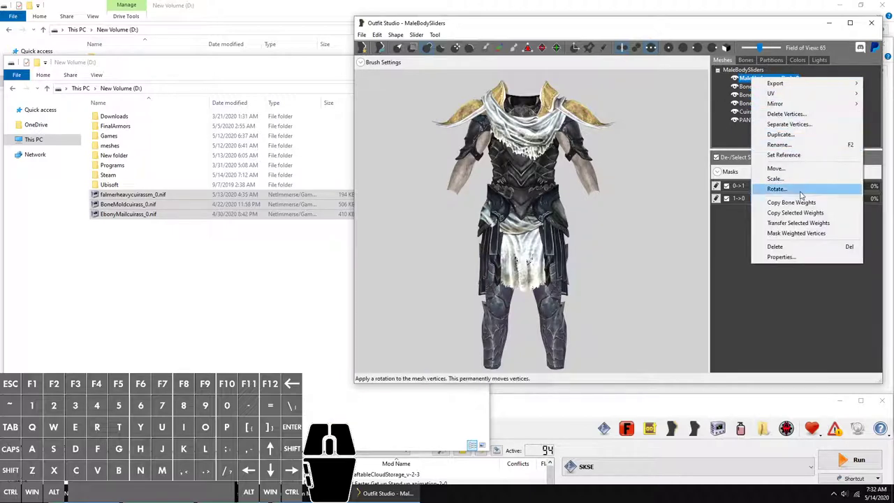
{"action": "left_click", "coordinate": [803, 134]}
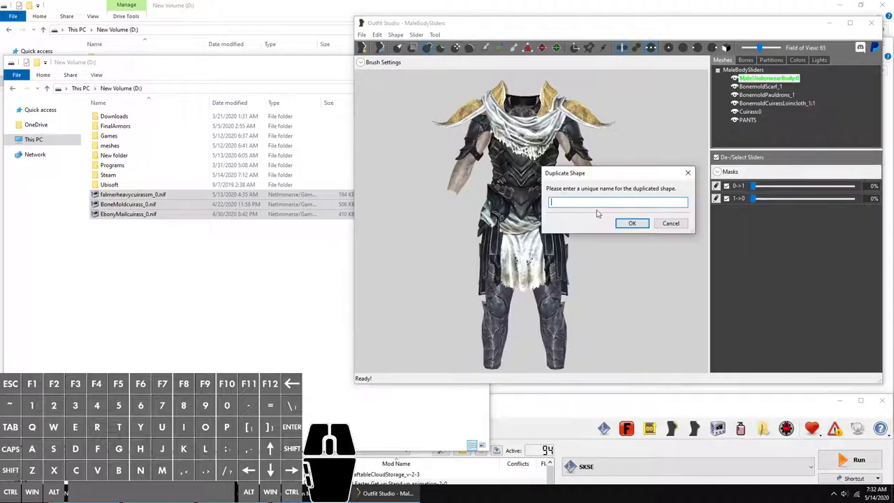
{"action": "type", "text": "Arms"}
{"action": "left_click", "coordinate": [631, 223]}
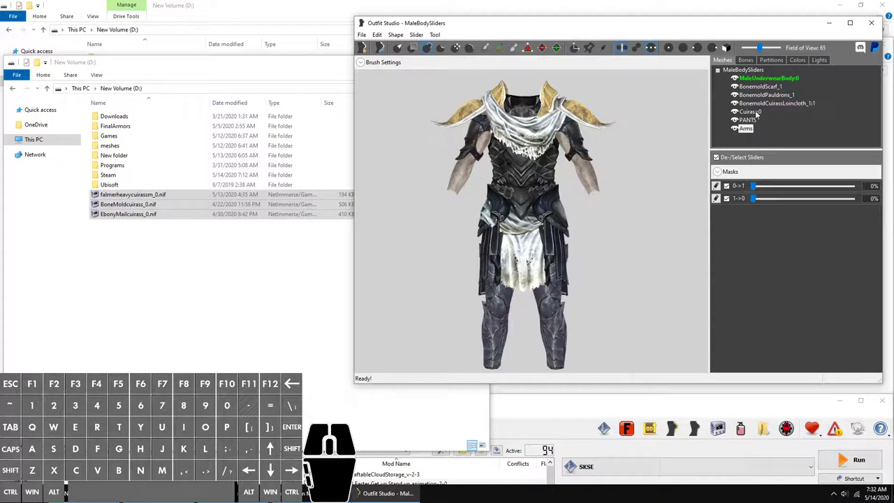
{"action": "left_click", "coordinate": [734, 79]}
{"action": "left_click", "coordinate": [746, 130]}
{"action": "left_click", "coordinate": [734, 86]}
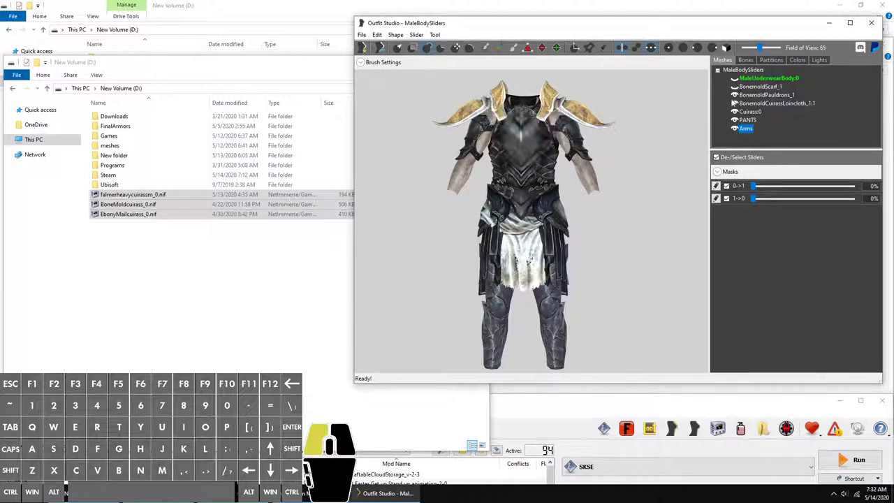
{"action": "left_click", "coordinate": [733, 103]}
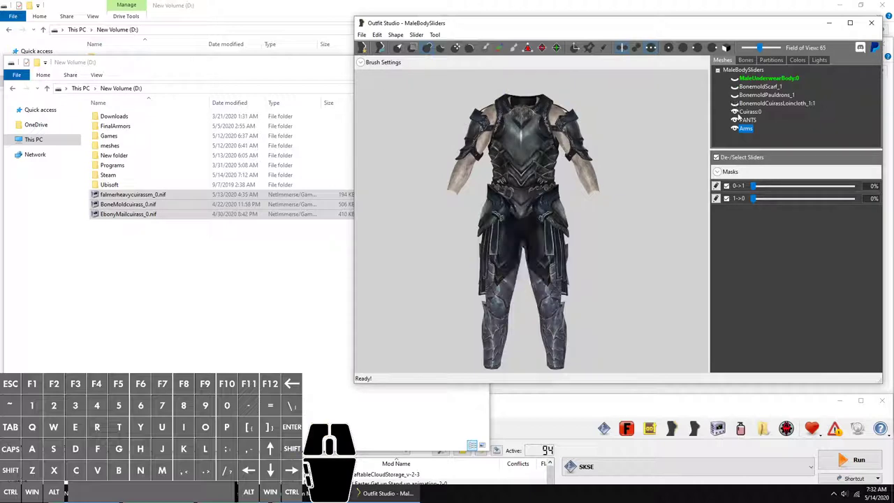
{"action": "left_click", "coordinate": [734, 112]}
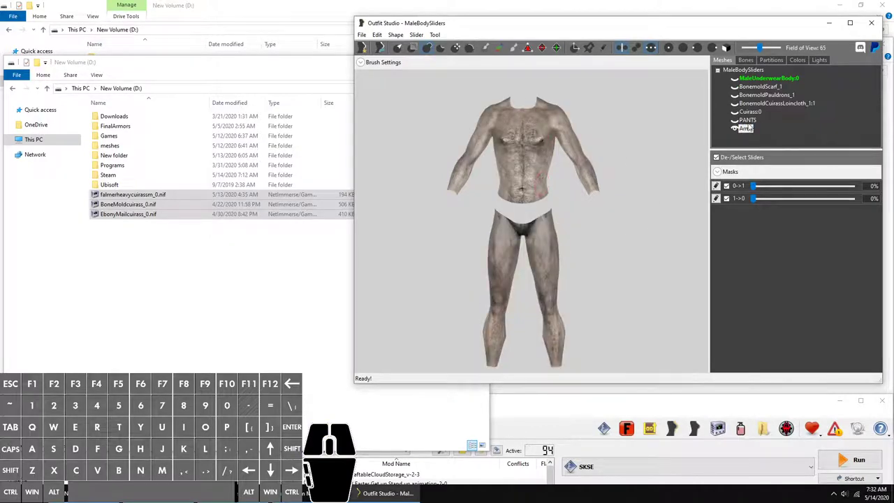
{"action": "left_click", "coordinate": [733, 121]}
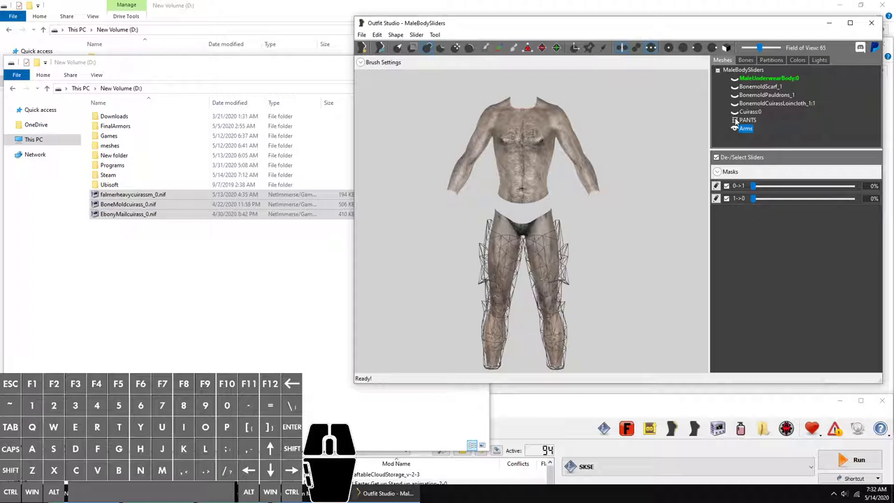
{"action": "left_click", "coordinate": [735, 120]}
{"action": "left_click", "coordinate": [734, 111]}
{"action": "left_click", "coordinate": [733, 112]}
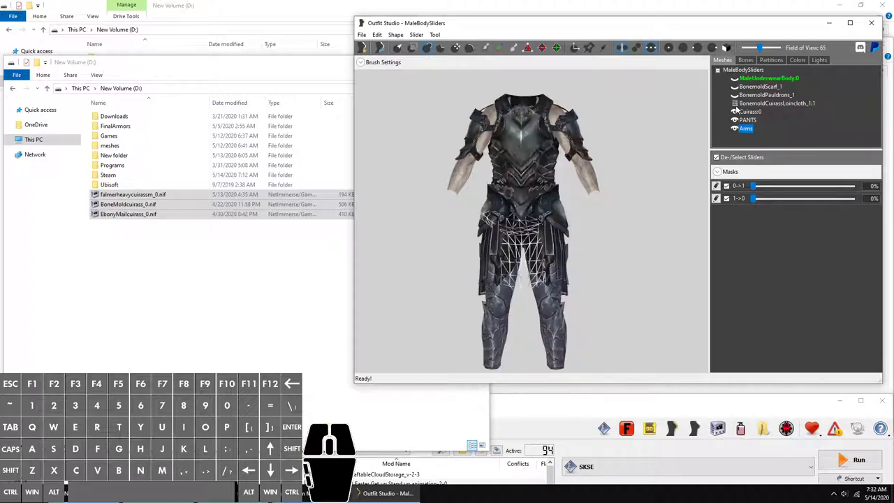
{"action": "left_click", "coordinate": [734, 103]}
{"action": "left_click", "coordinate": [733, 95]}
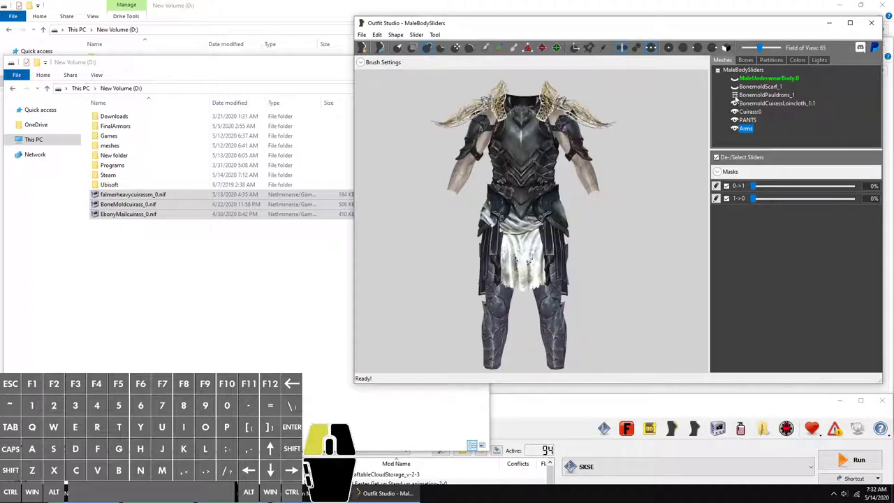
{"action": "left_click", "coordinate": [734, 86]}
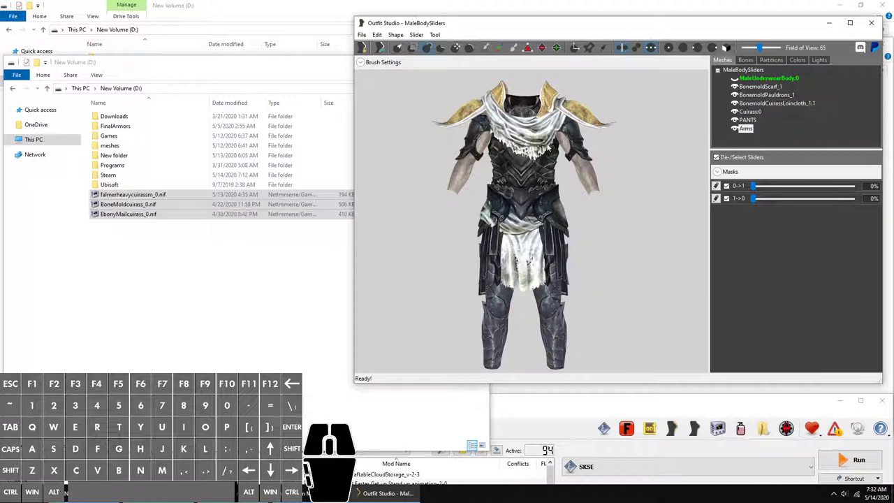
{"action": "scroll", "coordinate": [642, 174], "scroll_direction": "up", "scroll_amount": 3}
{"action": "scroll", "coordinate": [676, 188], "scroll_direction": "down", "scroll_amount": 3}
{"action": "left_click_drag", "start_coordinate": [675, 189], "coordinate": [673, 200]}
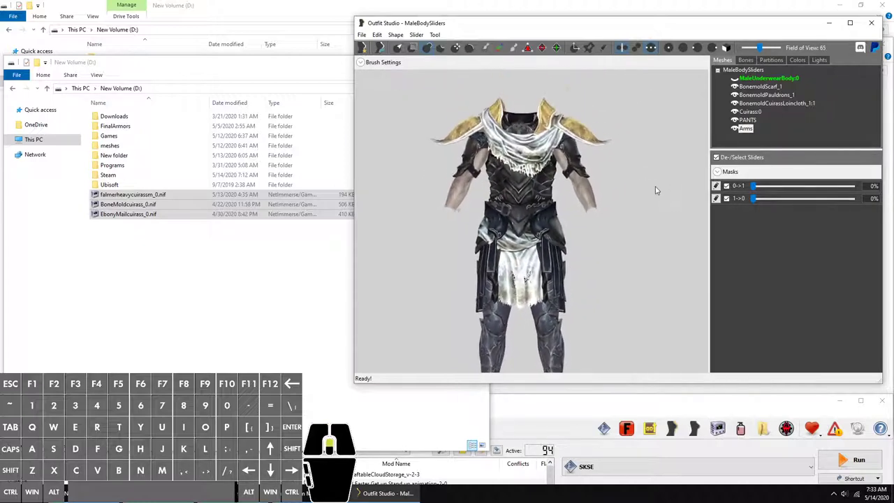
{"action": "scroll", "coordinate": [655, 189], "scroll_direction": "up", "scroll_amount": 3}
{"action": "scroll", "coordinate": [650, 171], "scroll_direction": "down", "scroll_amount": 4}
{"action": "scroll", "coordinate": [644, 156], "scroll_direction": "up", "scroll_amount": 2}
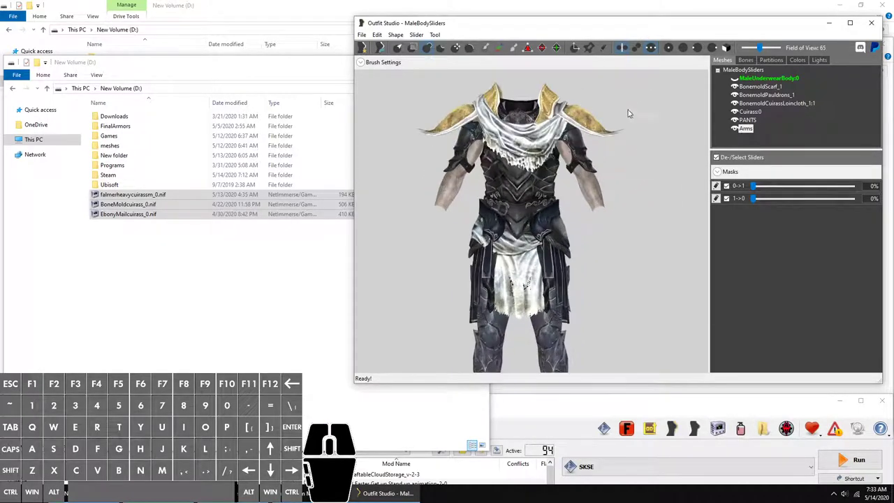
Step: Switch to the Mask brush and paint mask down the left arm sleeve
{"action": "left_click", "coordinate": [604, 51]}
{"action": "scroll", "coordinate": [606, 206], "scroll_direction": "up", "scroll_amount": 2}
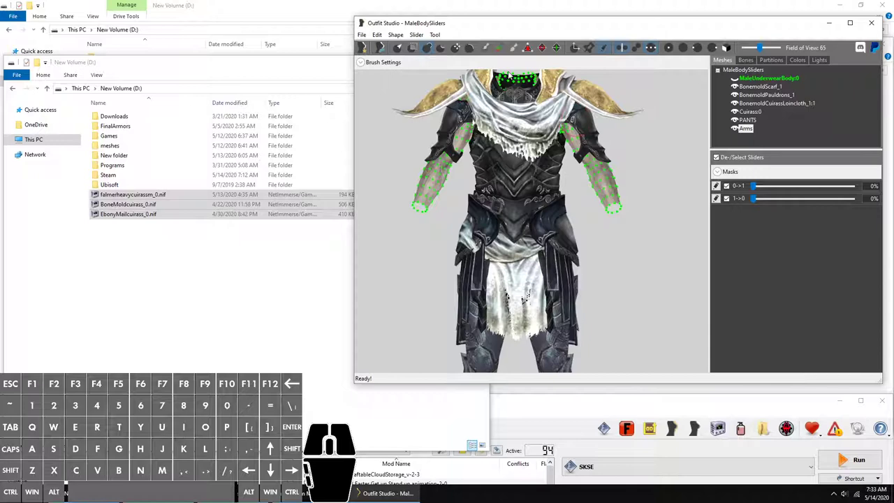
{"action": "left_click", "coordinate": [412, 49]}
{"action": "middle_click_drag", "start_coordinate": [584, 134], "coordinate": [582, 168]}
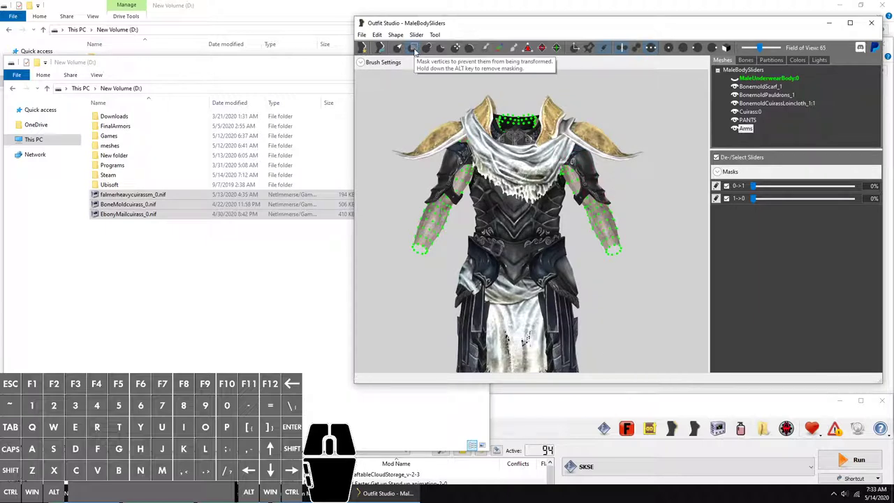
{"action": "mouse_move", "coordinate": [568, 168]}
{"action": "left_mouse_down"}
{"action": "mouse_move", "coordinate": [608, 248]}
{"action": "mouse_move", "coordinate": [578, 189]}
{"action": "left_mouse_up"}
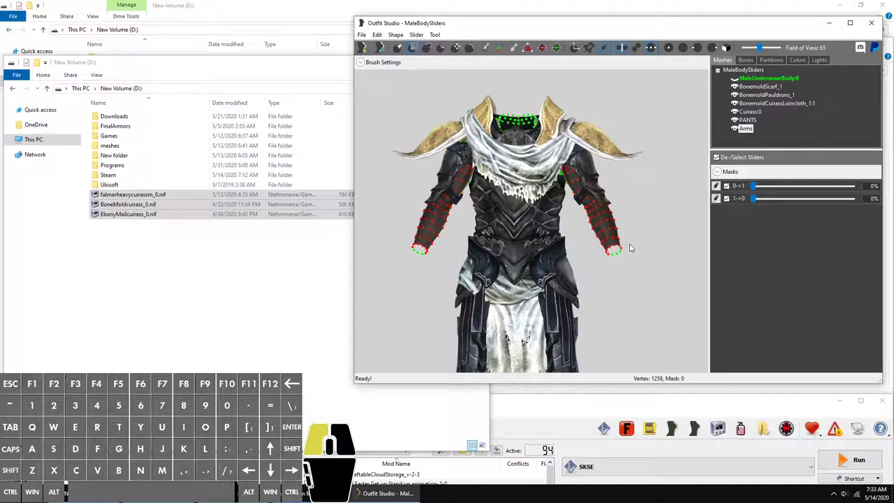
{"action": "left_click_drag", "start_coordinate": [609, 253], "coordinate": [628, 248]}
{"action": "right_click_drag", "start_coordinate": [627, 248], "coordinate": [419, 223]}
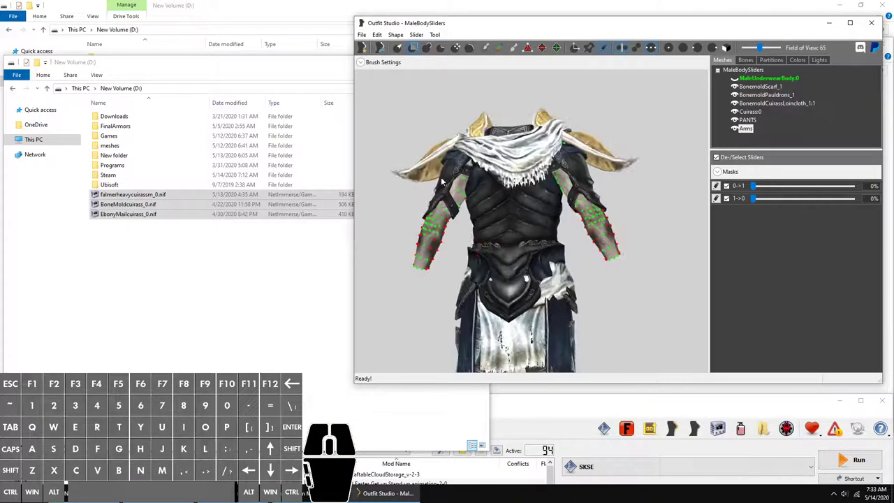
{"action": "mouse_move", "coordinate": [455, 178]}
{"action": "left_mouse_down"}
{"action": "mouse_move", "coordinate": [438, 238]}
{"action": "mouse_move", "coordinate": [453, 219]}
{"action": "left_mouse_up"}
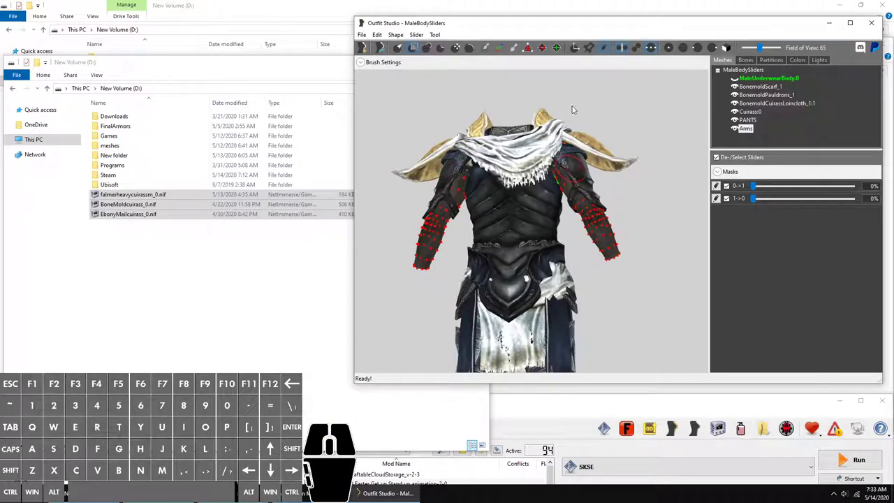
Step: Mask the right arm sleeve and orbit the model to check both masked arms
{"action": "left_click", "coordinate": [579, 204]}
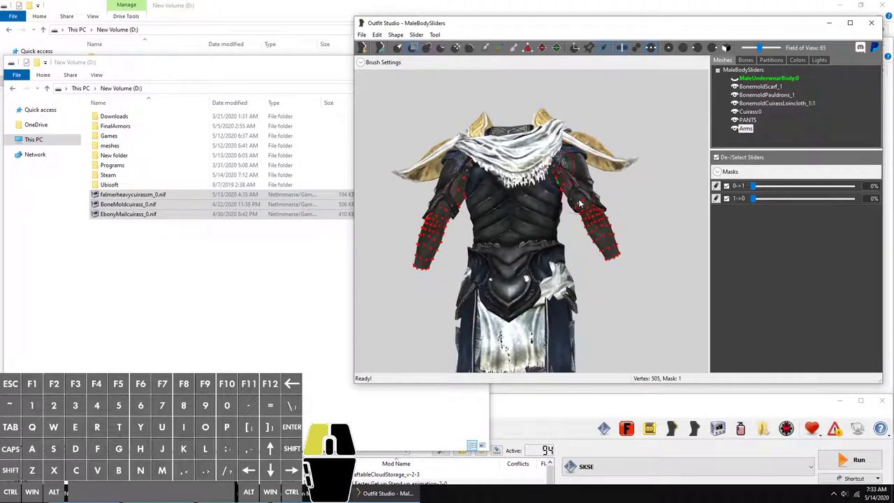
{"action": "mouse_move", "coordinate": [560, 184]}
{"action": "right_mouse_down"}
{"action": "mouse_move", "coordinate": [576, 199]}
{"action": "mouse_move", "coordinate": [478, 197]}
{"action": "right_mouse_up"}
{"action": "left_click", "coordinate": [478, 197]}
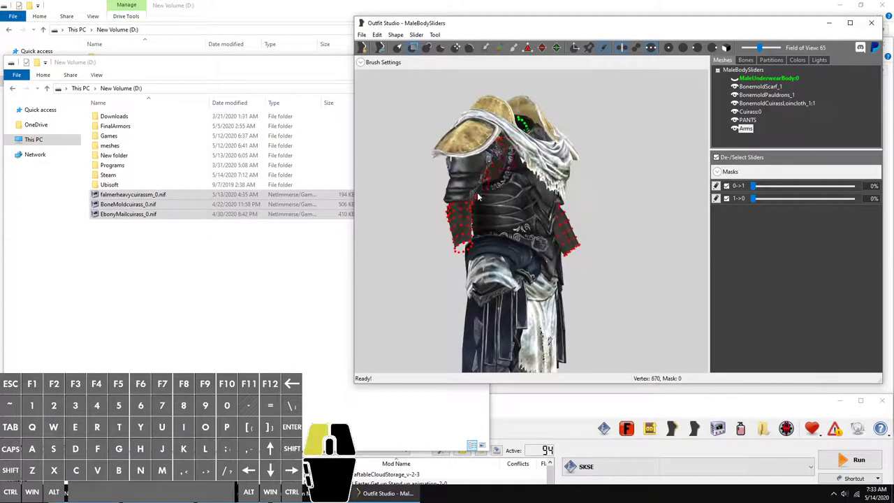
{"action": "mouse_move", "coordinate": [453, 150]}
{"action": "right_mouse_down"}
{"action": "mouse_move", "coordinate": [514, 211]}
{"action": "mouse_move", "coordinate": [527, 112]}
{"action": "right_mouse_up"}
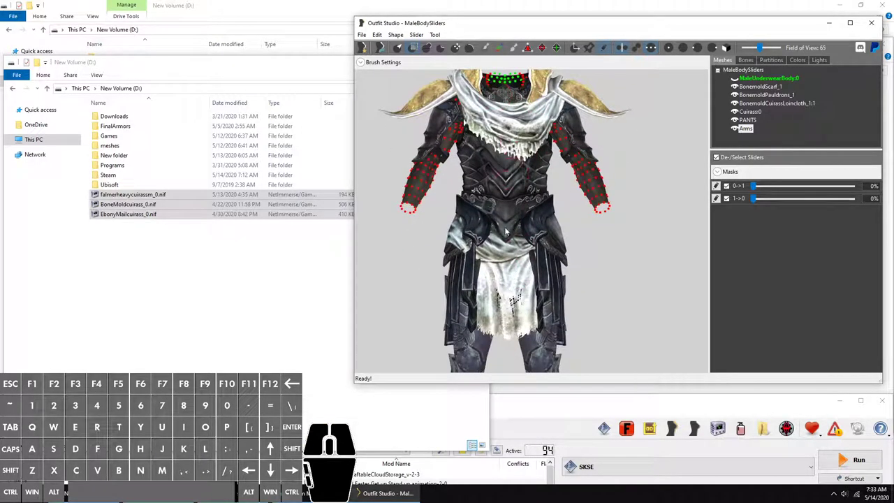
{"action": "middle_click_drag", "start_coordinate": [642, 193], "coordinate": [585, 184]}
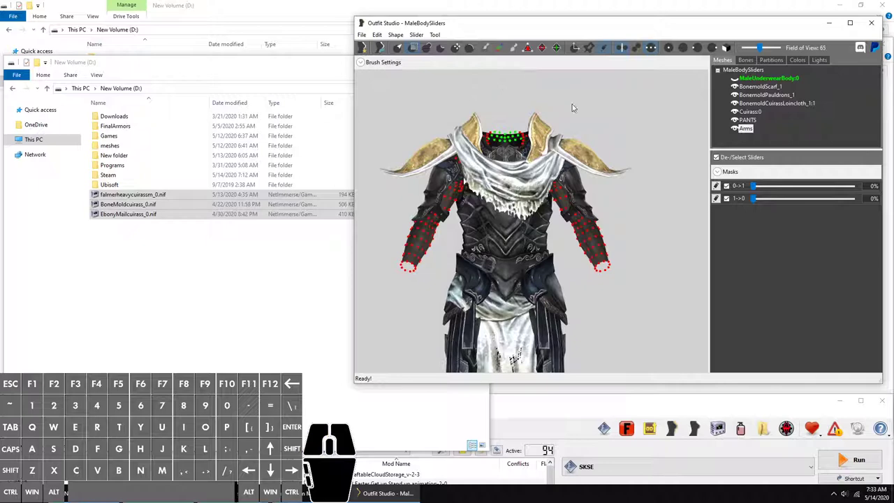
{"action": "right_click_drag", "start_coordinate": [572, 107], "coordinate": [623, 68]}
{"action": "left_click", "coordinate": [622, 49]}
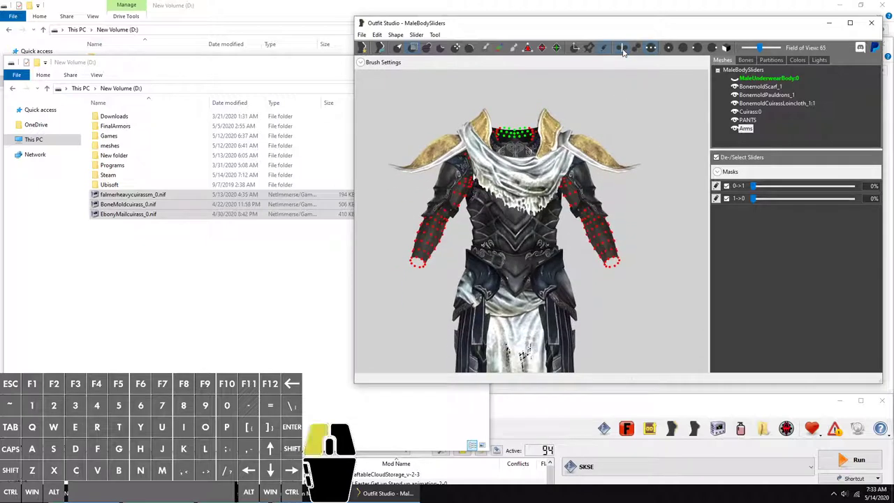
{"action": "mouse_move", "coordinate": [678, 195]}
{"action": "right_mouse_down"}
{"action": "mouse_move", "coordinate": [485, 162]}
{"action": "mouse_move", "coordinate": [539, 183]}
{"action": "mouse_move", "coordinate": [439, 194]}
{"action": "mouse_move", "coordinate": [491, 183]}
{"action": "mouse_move", "coordinate": [608, 269]}
{"action": "mouse_move", "coordinate": [634, 217]}
{"action": "mouse_move", "coordinate": [607, 200]}
{"action": "mouse_move", "coordinate": [697, 190]}
{"action": "mouse_move", "coordinate": [631, 263]}
{"action": "right_mouse_up"}
Step: Frame the torso from the front and select the BonemoldCuirassLoincloth_1:1 mesh
{"action": "scroll", "coordinate": [607, 200], "scroll_direction": "up", "scroll_amount": 2}
{"action": "scroll", "coordinate": [607, 199], "scroll_direction": "up", "scroll_amount": 2}
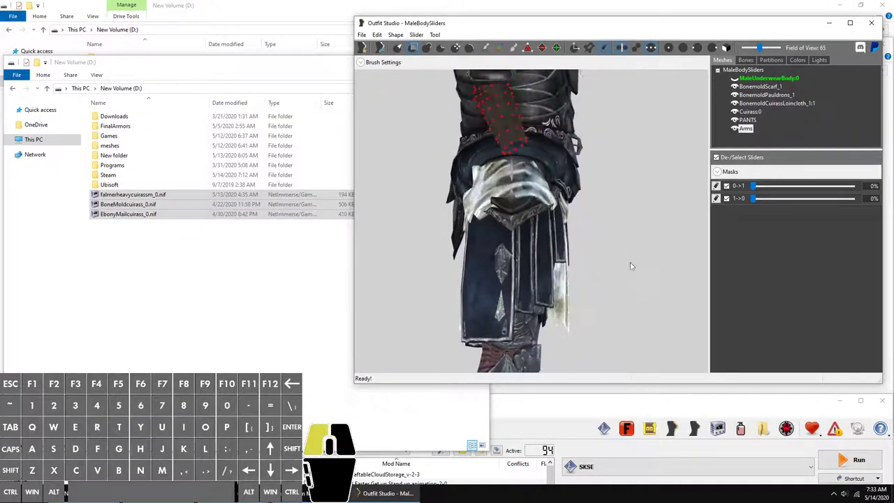
{"action": "mouse_move", "coordinate": [583, 247]}
{"action": "right_mouse_down"}
{"action": "mouse_move", "coordinate": [665, 261]}
{"action": "mouse_move", "coordinate": [532, 237]}
{"action": "mouse_move", "coordinate": [425, 263]}
{"action": "mouse_move", "coordinate": [384, 260]}
{"action": "mouse_move", "coordinate": [647, 299]}
{"action": "mouse_move", "coordinate": [627, 252]}
{"action": "mouse_move", "coordinate": [635, 249]}
{"action": "right_mouse_up"}
{"action": "scroll", "coordinate": [639, 283], "scroll_direction": "up", "scroll_amount": 2}
{"action": "scroll", "coordinate": [638, 284], "scroll_direction": "up", "scroll_amount": 1}
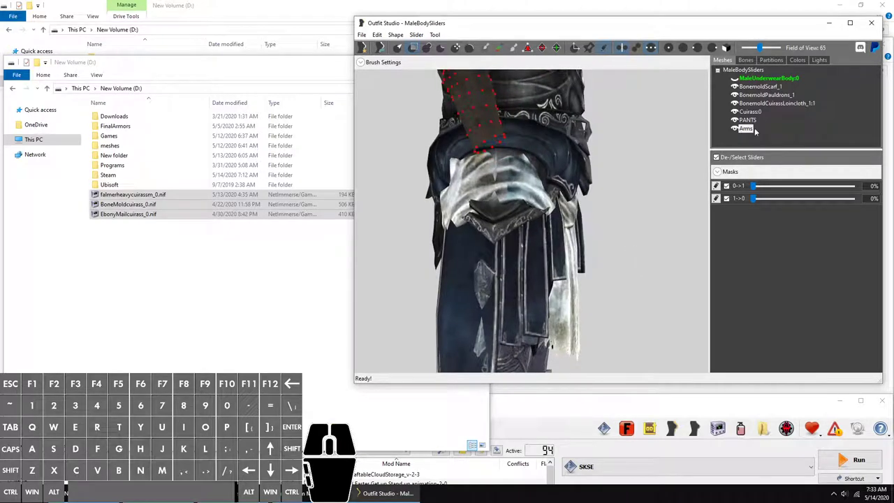
{"action": "left_click", "coordinate": [772, 86]}
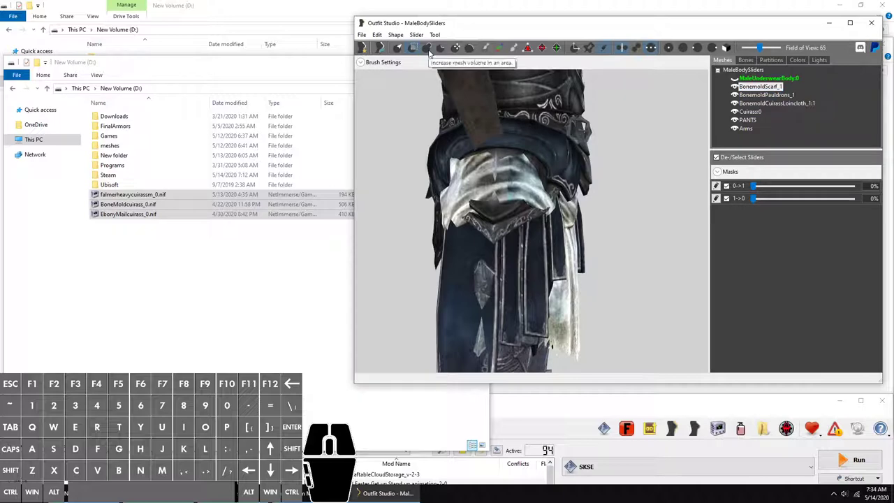
{"action": "left_click", "coordinate": [758, 103]}
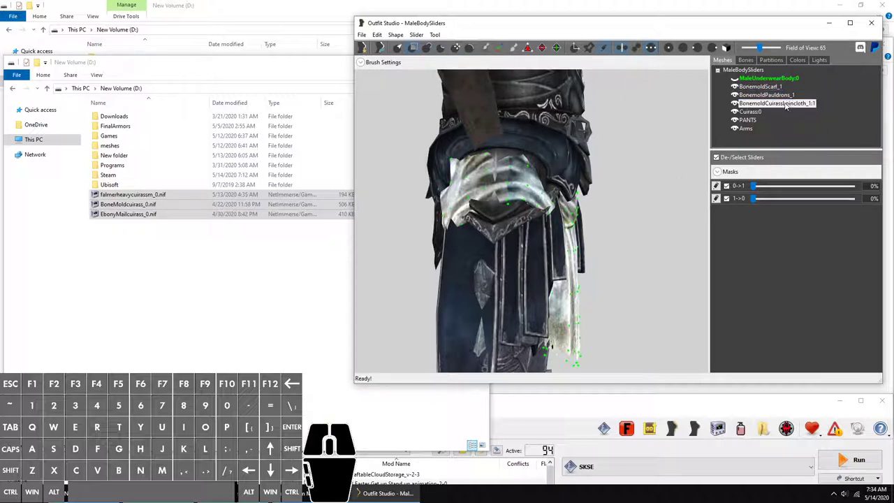
{"action": "right_click_drag", "start_coordinate": [579, 294], "coordinate": [594, 285]}
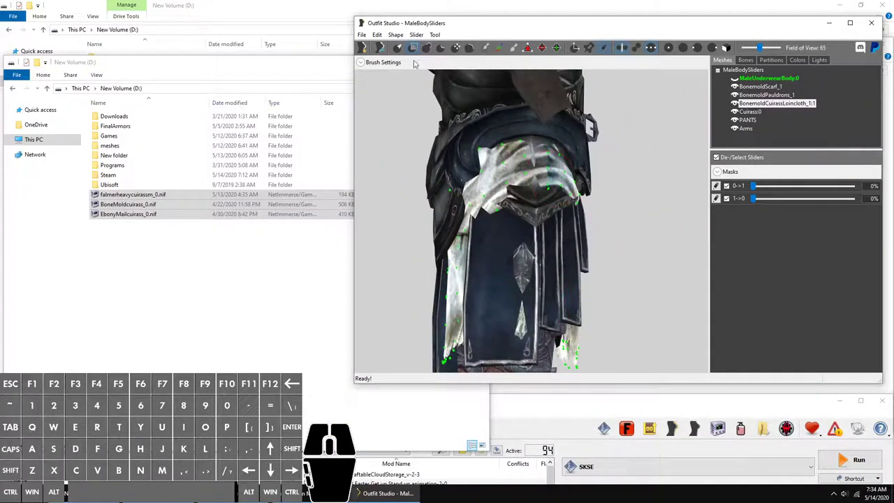
Step: Push the loincloth left with a stronger Move brush to expose the dark plate
{"action": "left_click", "coordinate": [440, 47]}
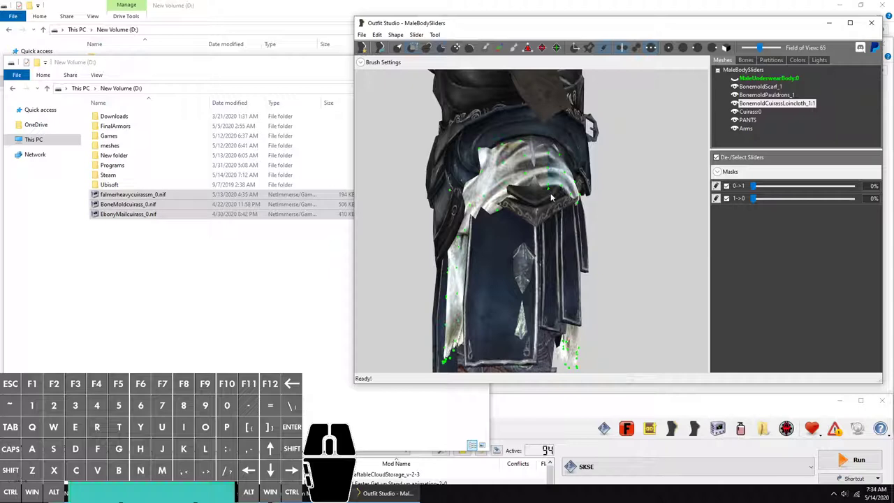
{"action": "key", "text": "space"}
{"action": "left_click", "coordinate": [374, 61]}
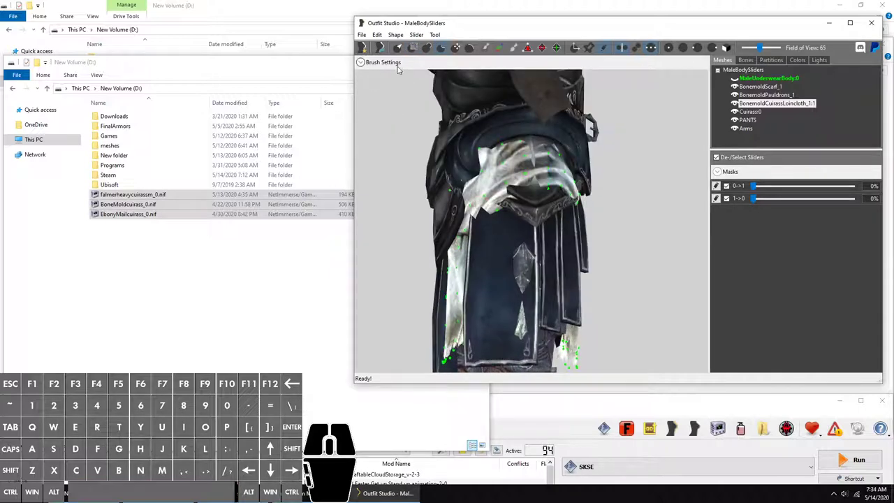
{"action": "left_click", "coordinate": [382, 62]}
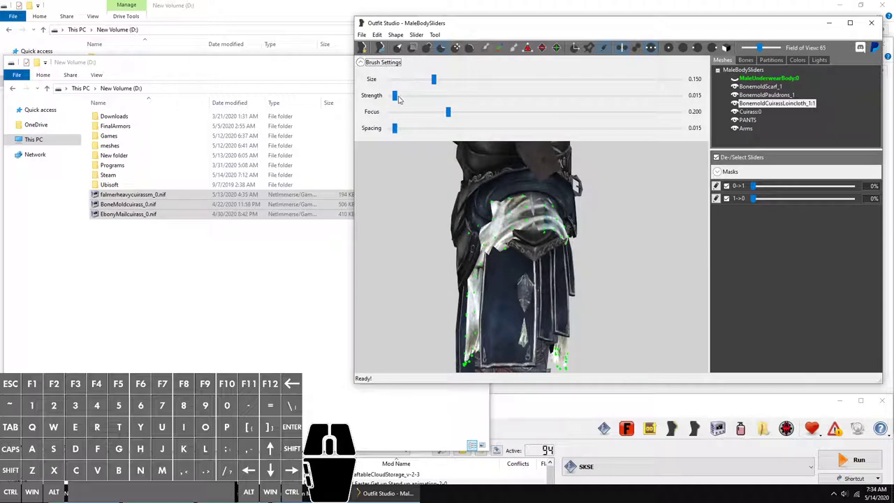
{"action": "left_click_drag", "start_coordinate": [394, 96], "coordinate": [440, 96]}
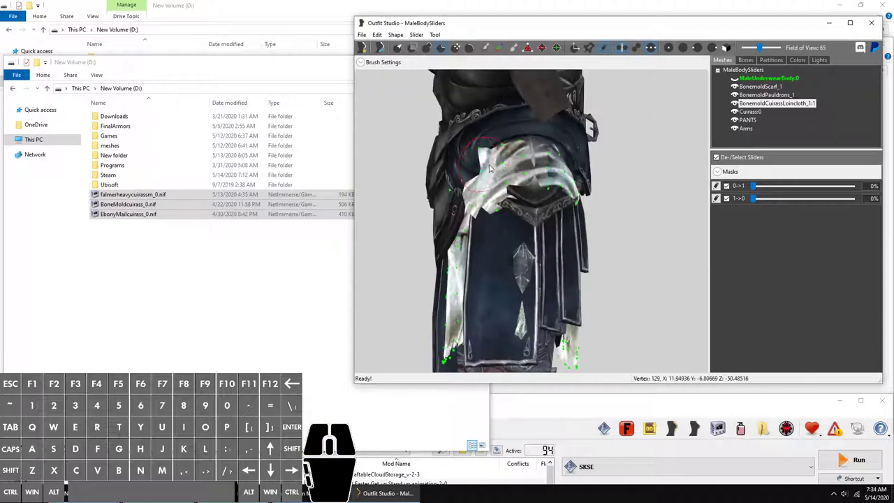
{"action": "mouse_move", "coordinate": [557, 172]}
{"action": "left_mouse_down"}
{"action": "mouse_move", "coordinate": [461, 210]}
{"action": "mouse_move", "coordinate": [508, 148]}
{"action": "left_mouse_up"}
{"action": "left_click_drag", "start_coordinate": [483, 217], "coordinate": [543, 248]}
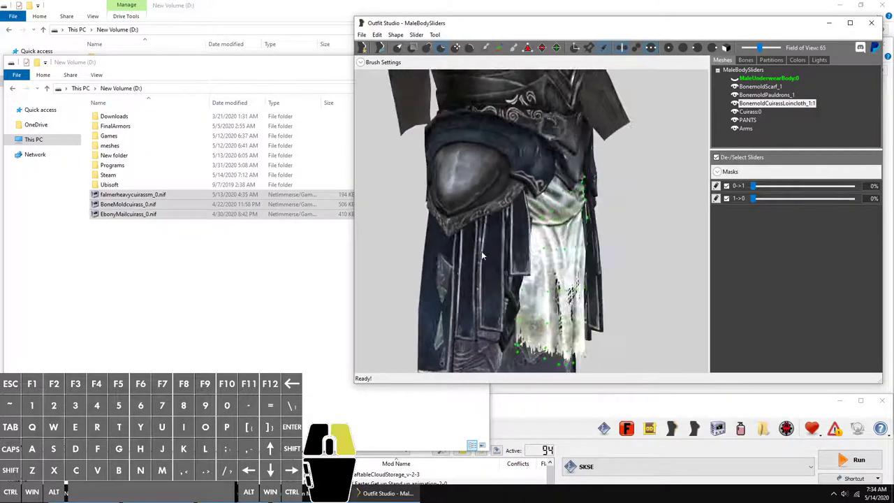
{"action": "mouse_move", "coordinate": [543, 248]}
{"action": "right_mouse_down"}
{"action": "mouse_move", "coordinate": [396, 243]}
{"action": "mouse_move", "coordinate": [548, 211]}
{"action": "right_mouse_up"}
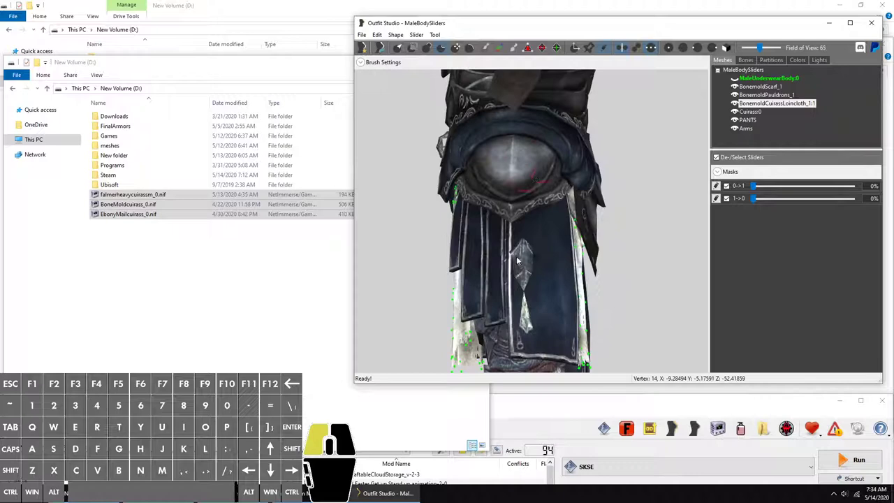
{"action": "mouse_move", "coordinate": [517, 260]}
{"action": "right_mouse_down"}
{"action": "mouse_move", "coordinate": [626, 229]}
{"action": "mouse_move", "coordinate": [614, 263]}
{"action": "mouse_move", "coordinate": [555, 261]}
{"action": "right_mouse_up"}
{"action": "right_click_drag", "start_coordinate": [522, 300], "coordinate": [513, 294]}
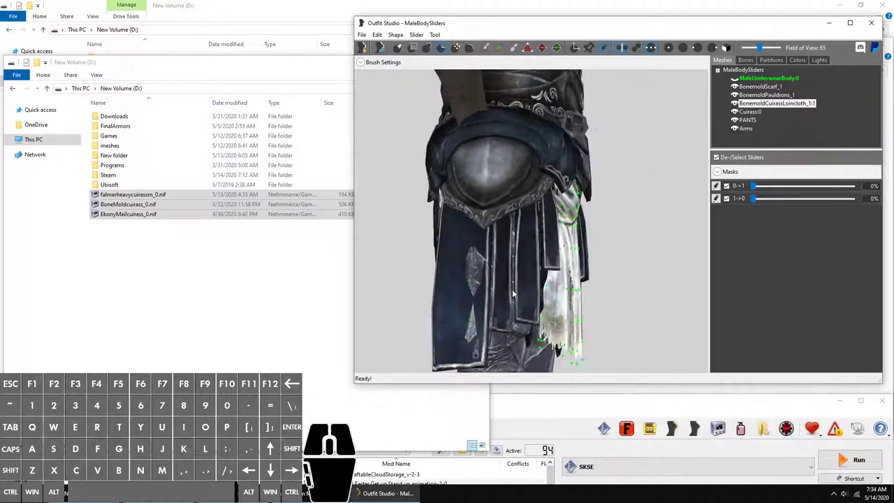
Step: Select PANTS, reshape it beneath the loincloth, and inspect the thigh plate
{"action": "left_click", "coordinate": [747, 120]}
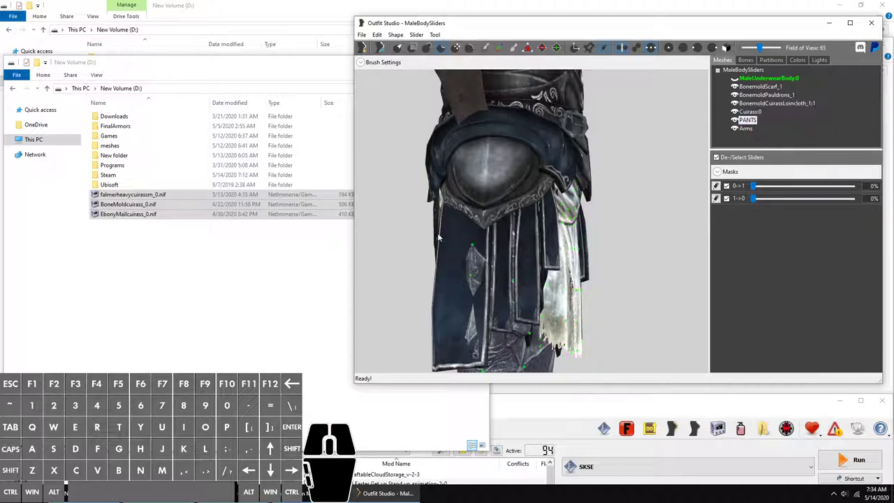
{"action": "left_click_drag", "start_coordinate": [471, 306], "coordinate": [461, 309]}
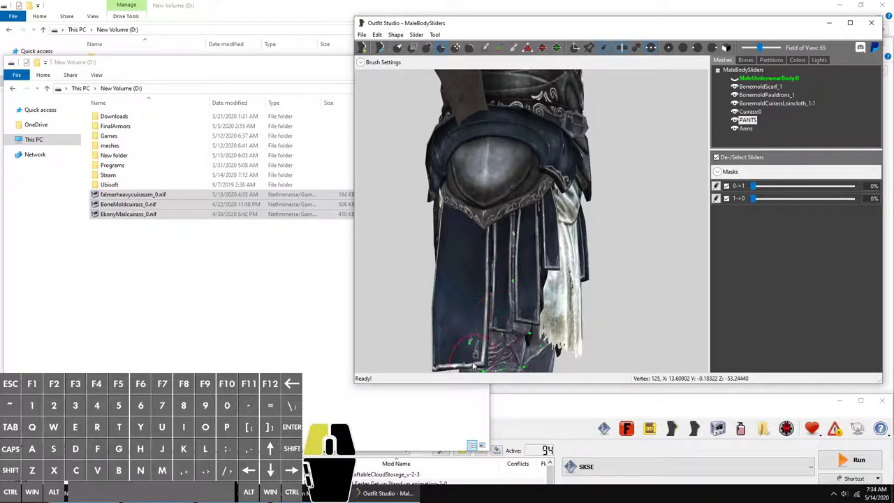
{"action": "left_click_drag", "start_coordinate": [473, 364], "coordinate": [459, 339]}
{"action": "mouse_move", "coordinate": [459, 339]}
{"action": "right_mouse_down"}
{"action": "mouse_move", "coordinate": [498, 319]}
{"action": "mouse_move", "coordinate": [543, 338]}
{"action": "mouse_move", "coordinate": [586, 288]}
{"action": "mouse_move", "coordinate": [564, 326]}
{"action": "mouse_move", "coordinate": [597, 324]}
{"action": "mouse_move", "coordinate": [625, 332]}
{"action": "mouse_move", "coordinate": [608, 342]}
{"action": "mouse_move", "coordinate": [623, 341]}
{"action": "right_mouse_up"}
Step: Use Separate Vertices on the Arms mesh to split off the masked sleeve vertices
{"action": "left_click", "coordinate": [746, 128]}
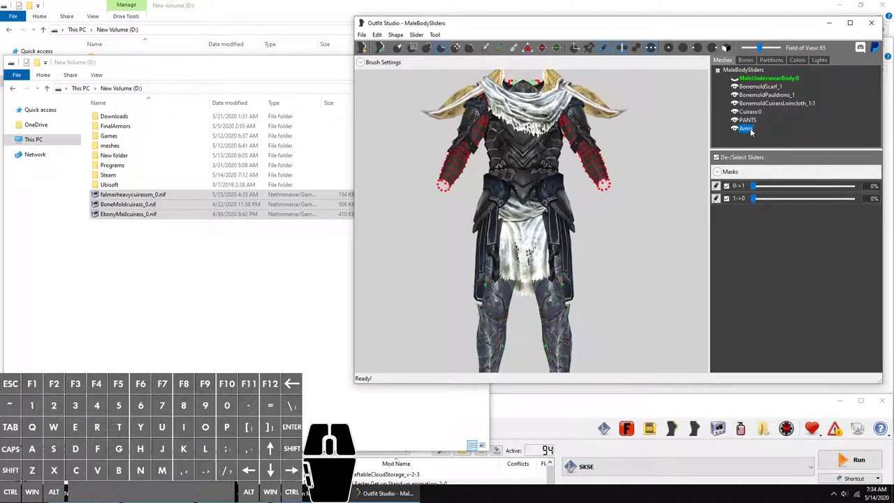
{"action": "scroll", "coordinate": [617, 275], "scroll_direction": "down", "scroll_amount": 2}
{"action": "scroll", "coordinate": [616, 263], "scroll_direction": "up", "scroll_amount": 2}
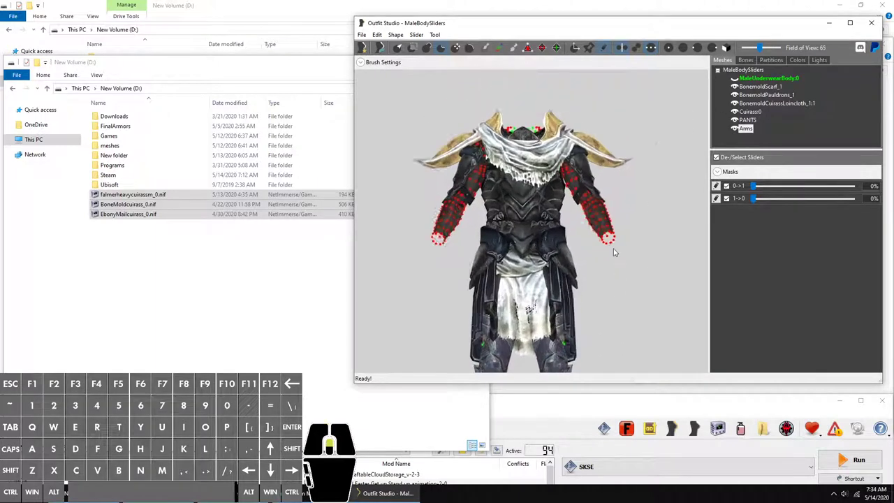
{"action": "scroll", "coordinate": [614, 253], "scroll_direction": "up", "scroll_amount": 2}
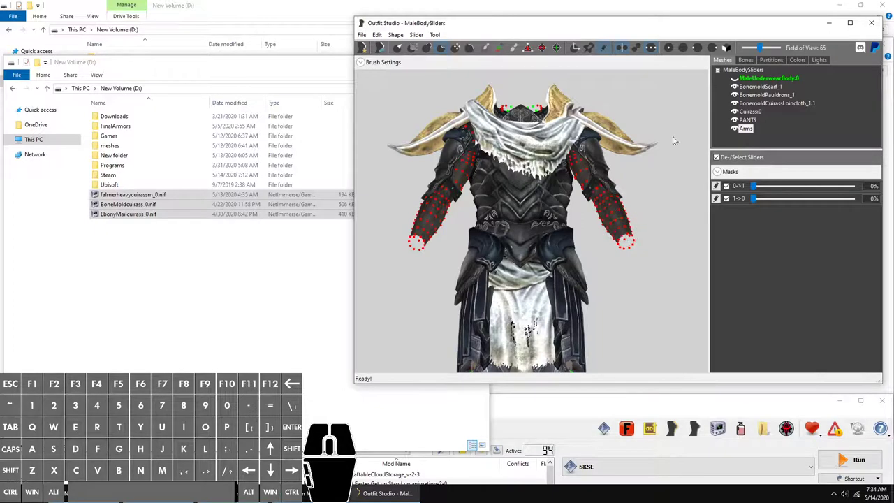
{"action": "right_click", "coordinate": [750, 134]}
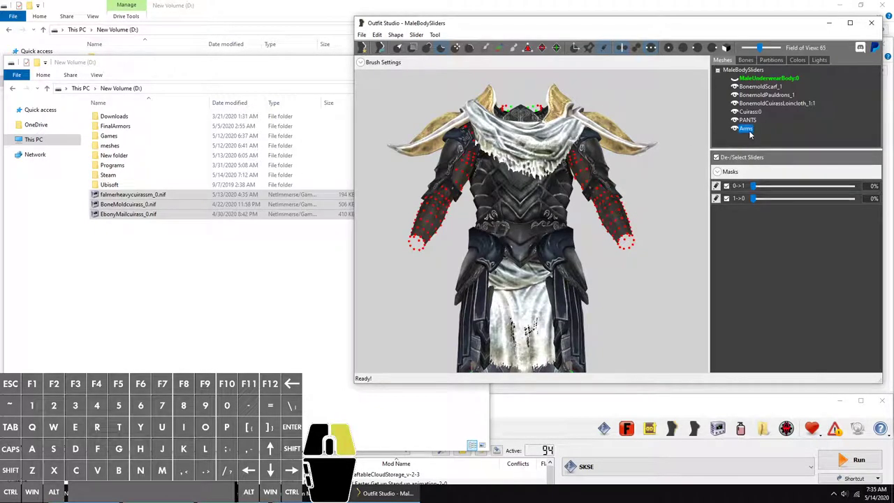
{"action": "right_click", "coordinate": [750, 135]}
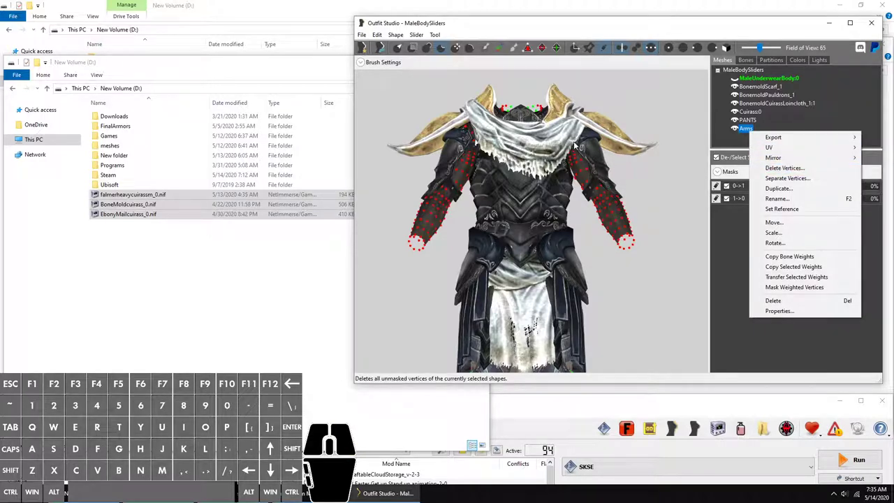
{"action": "left_click", "coordinate": [785, 171]}
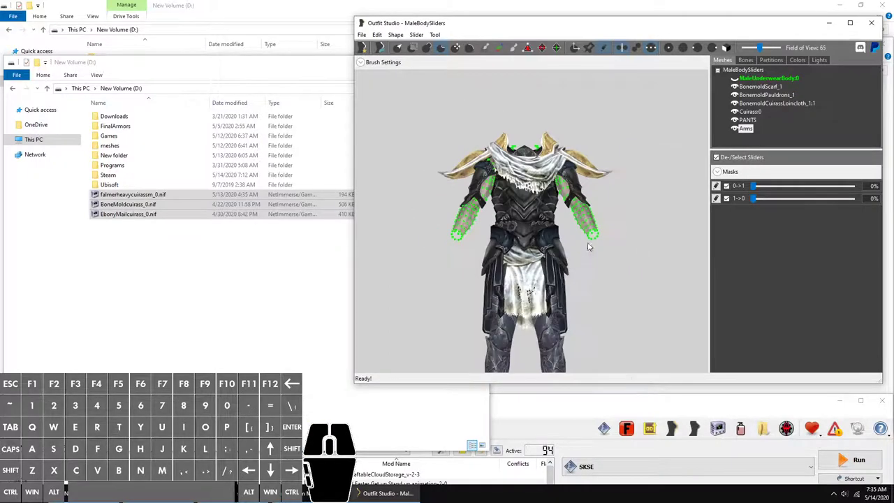
{"action": "mouse_move", "coordinate": [686, 185]}
{"action": "right_mouse_down"}
{"action": "mouse_move", "coordinate": [399, 192]}
{"action": "mouse_move", "coordinate": [598, 177]}
{"action": "right_mouse_up"}
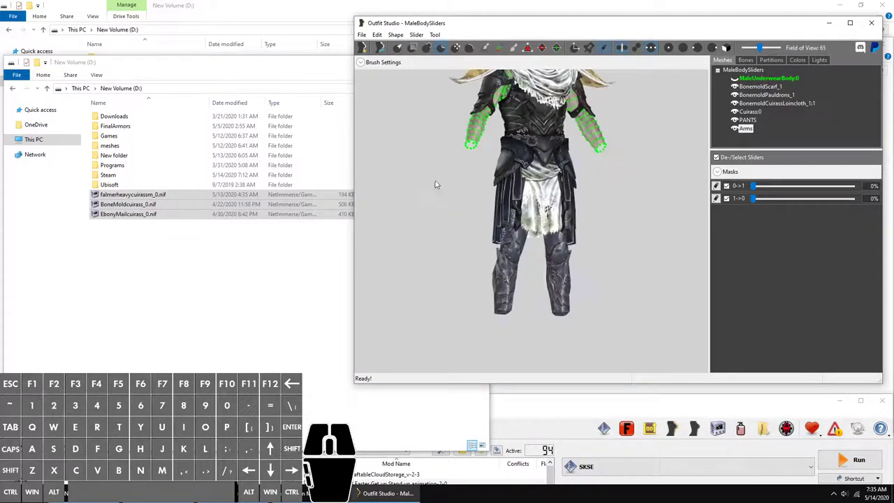
{"action": "scroll", "coordinate": [598, 177], "scroll_direction": "up", "scroll_amount": 3}
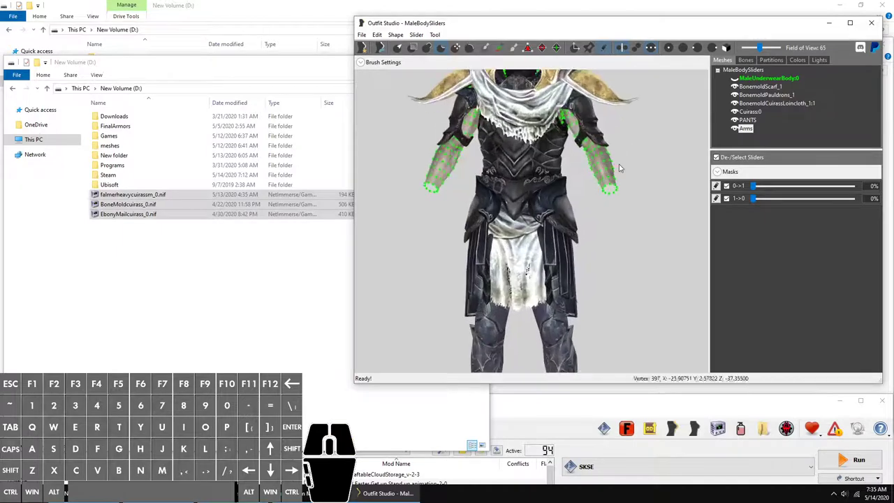
Step: Delete the 38 SBP_38_CALVES and 34 SBP_34_FOREARMS partitions from the Arms mesh and apply
{"action": "left_click", "coordinate": [777, 60]}
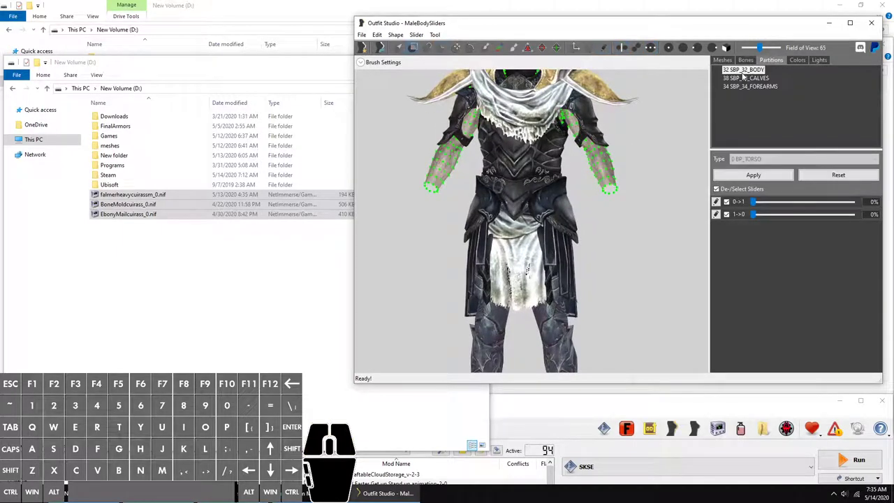
{"action": "left_click", "coordinate": [742, 71]}
{"action": "right_click", "coordinate": [742, 77]}
{"action": "left_click", "coordinate": [768, 94]}
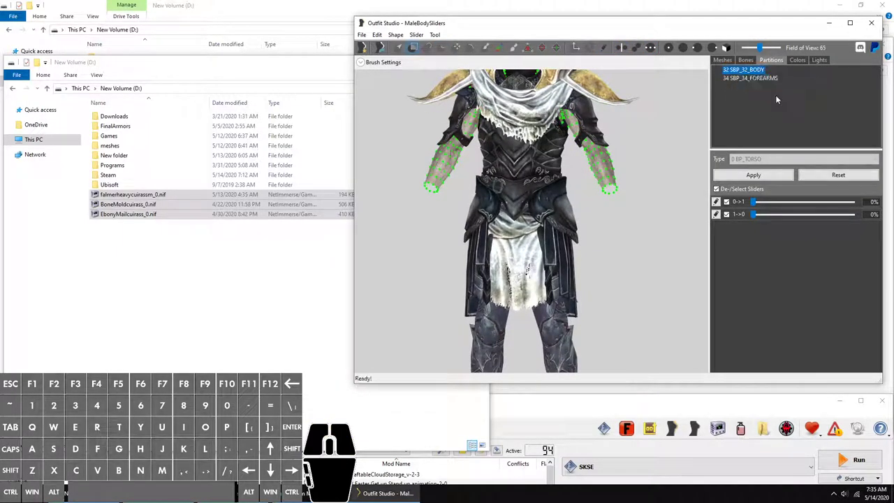
{"action": "right_click", "coordinate": [766, 79]}
{"action": "left_click", "coordinate": [789, 93]}
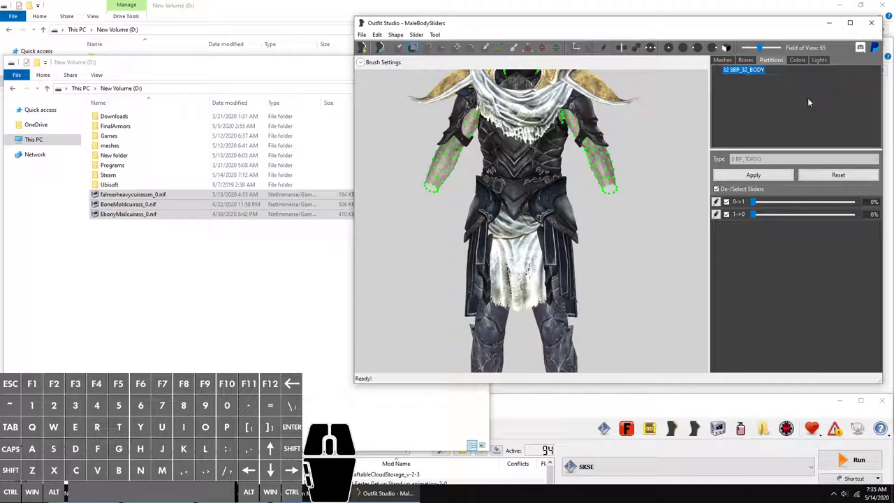
{"action": "left_click", "coordinate": [768, 176]}
Step: Hide the PANTS mesh and check the Cuirass:0 mesh's partitions
{"action": "left_click", "coordinate": [723, 59]}
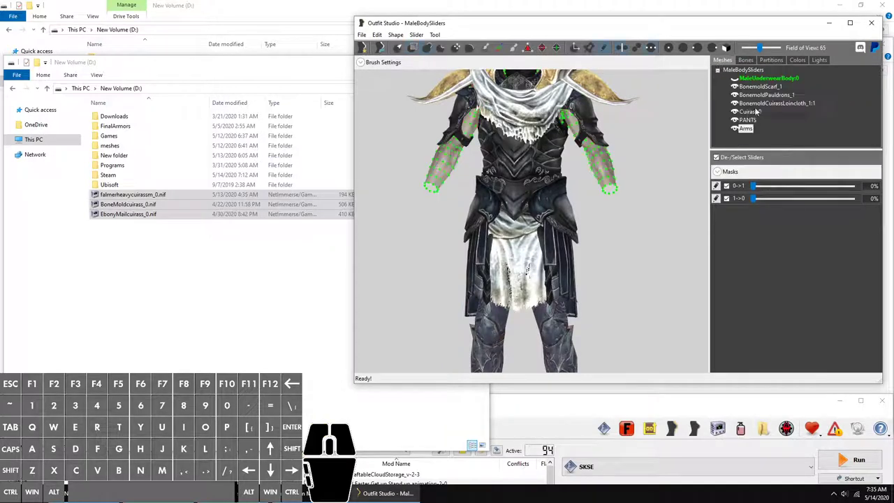
{"action": "left_click", "coordinate": [734, 120]}
{"action": "left_click", "coordinate": [747, 120]}
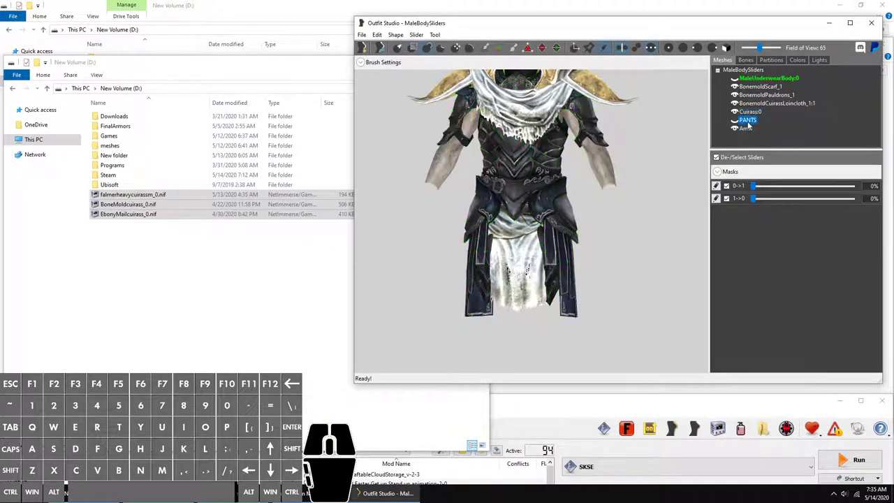
{"action": "left_click", "coordinate": [770, 60]}
{"action": "left_click", "coordinate": [722, 60]}
{"action": "left_click", "coordinate": [749, 112]}
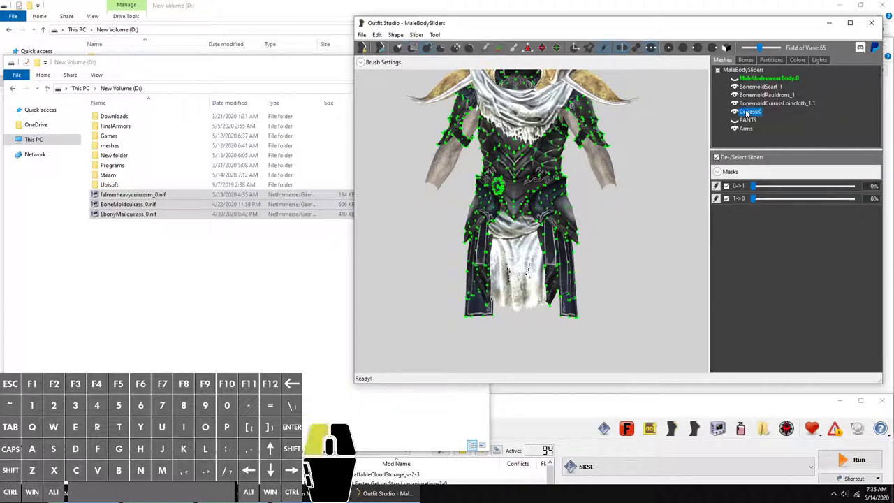
{"action": "left_click", "coordinate": [766, 60]}
{"action": "left_click", "coordinate": [723, 60]}
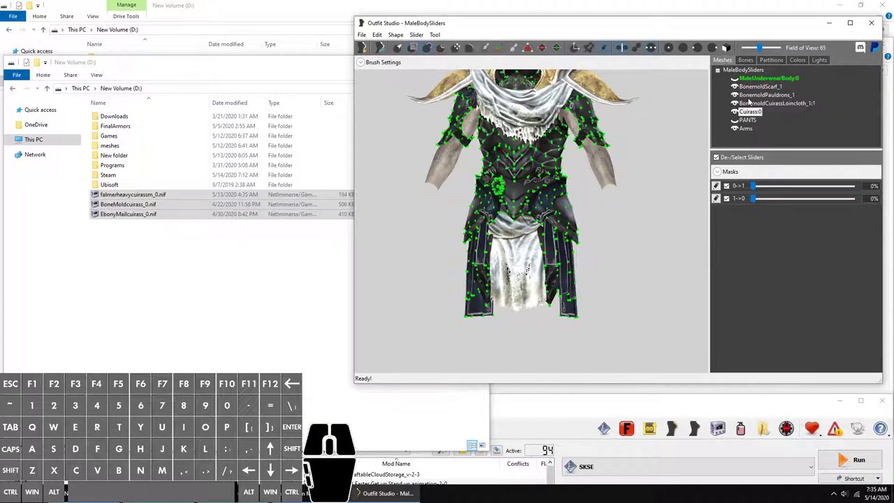
Step: Check the partitions of the loincloth, BonemoldPauldrons_1 and BonemoldScarf_1 meshes
{"action": "left_click", "coordinate": [750, 103]}
{"action": "left_click", "coordinate": [780, 59]}
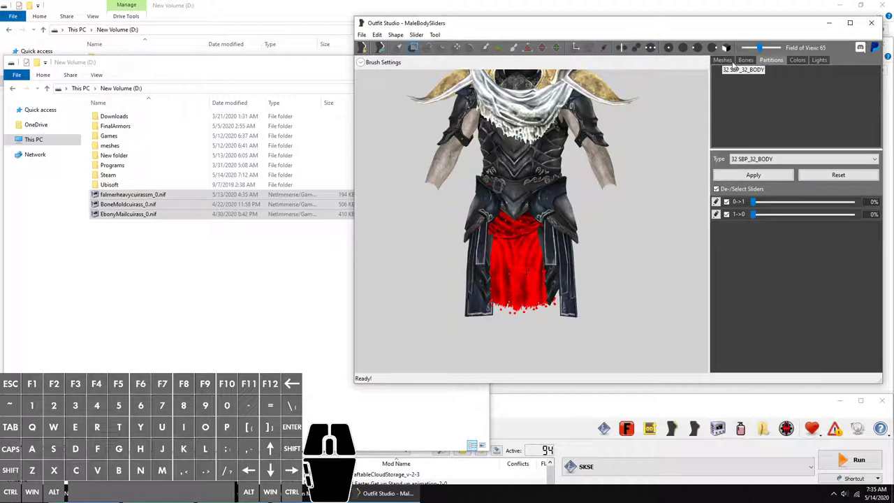
{"action": "left_click", "coordinate": [731, 61]}
{"action": "left_click", "coordinate": [770, 95]}
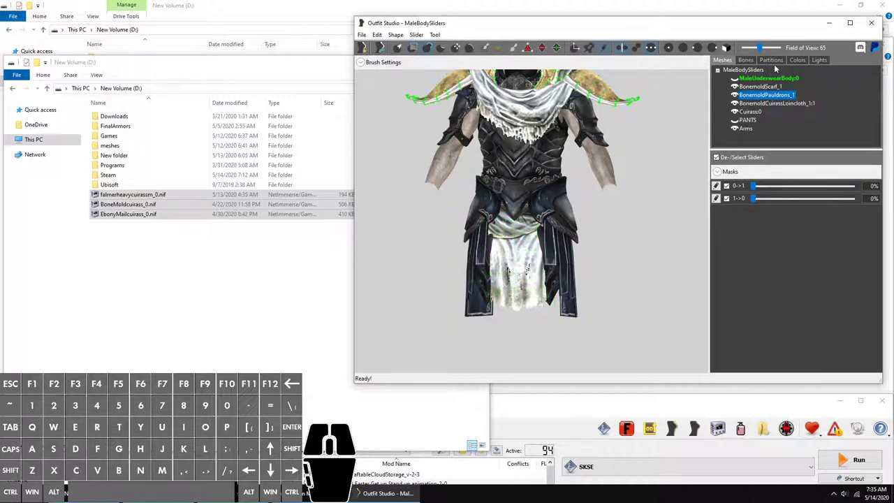
{"action": "left_click", "coordinate": [772, 59]}
{"action": "left_click", "coordinate": [722, 60]}
{"action": "left_click", "coordinate": [759, 86]}
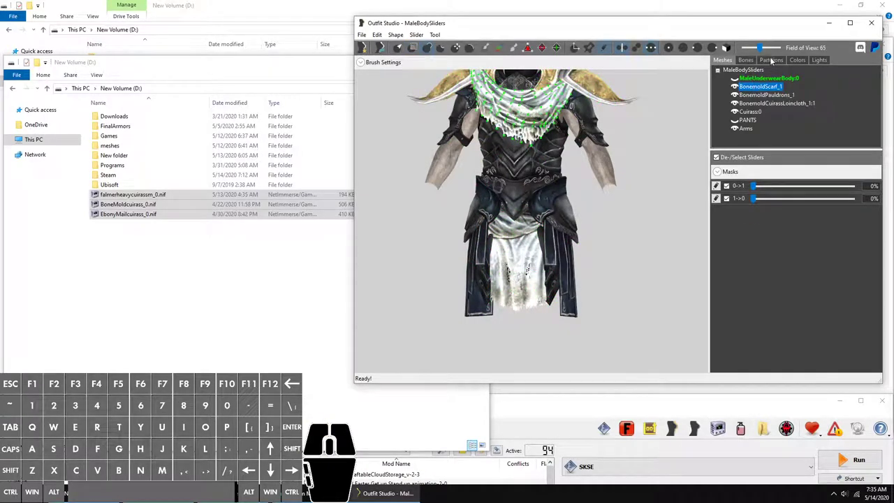
{"action": "left_click", "coordinate": [771, 60]}
{"action": "left_click", "coordinate": [722, 61]}
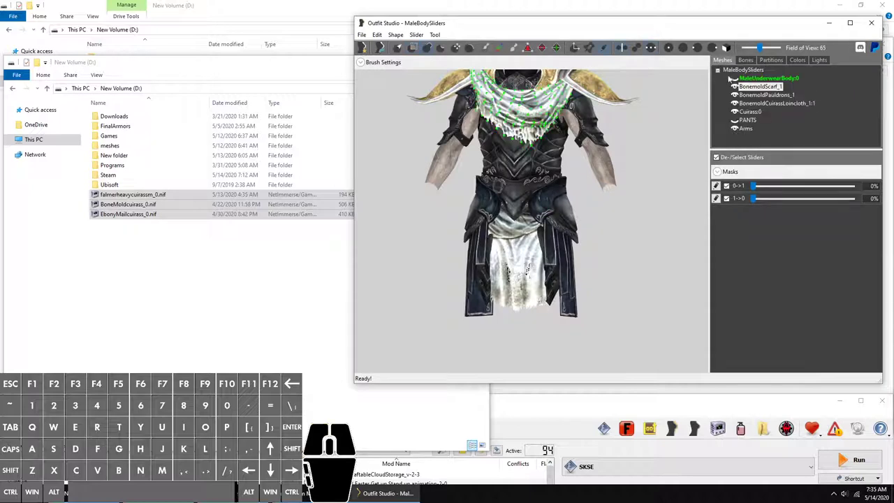
Step: Make PANTS visible again and orbit and zoom to center the whole armor
{"action": "left_click", "coordinate": [734, 119]}
{"action": "scroll", "coordinate": [566, 231], "scroll_direction": "down", "scroll_amount": 3}
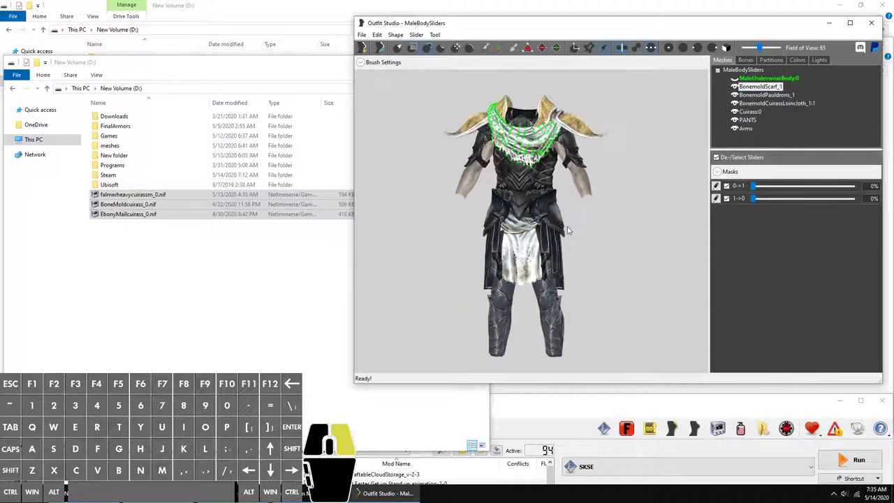
{"action": "mouse_move", "coordinate": [567, 231]}
{"action": "right_mouse_down"}
{"action": "mouse_move", "coordinate": [428, 216]}
{"action": "mouse_move", "coordinate": [395, 230]}
{"action": "mouse_move", "coordinate": [419, 230]}
{"action": "mouse_move", "coordinate": [325, 231]}
{"action": "mouse_move", "coordinate": [422, 240]}
{"action": "right_mouse_up"}
{"action": "scroll", "coordinate": [601, 244], "scroll_direction": "up", "scroll_amount": 2}
{"action": "scroll", "coordinate": [611, 258], "scroll_direction": "up", "scroll_amount": 2}
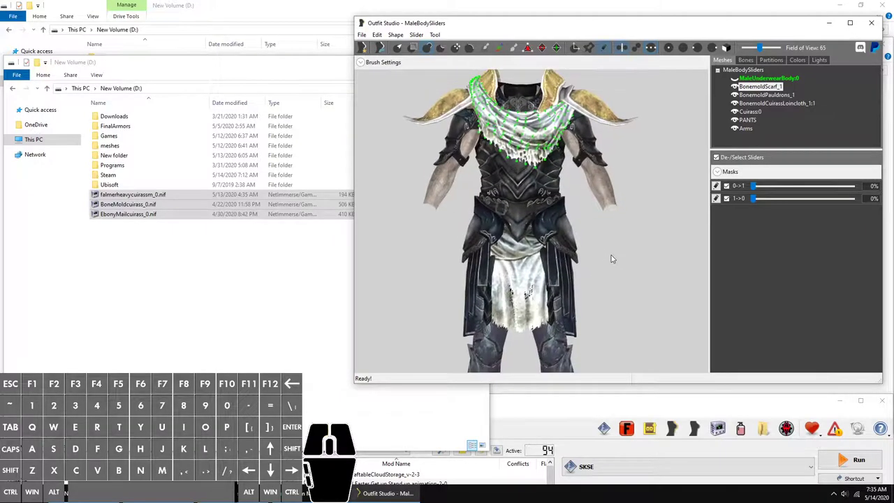
{"action": "scroll", "coordinate": [611, 259], "scroll_direction": "up", "scroll_amount": 2}
{"action": "mouse_move", "coordinate": [615, 250]}
{"action": "right_mouse_down"}
{"action": "mouse_move", "coordinate": [391, 231]}
{"action": "mouse_move", "coordinate": [530, 204]}
{"action": "right_mouse_up"}
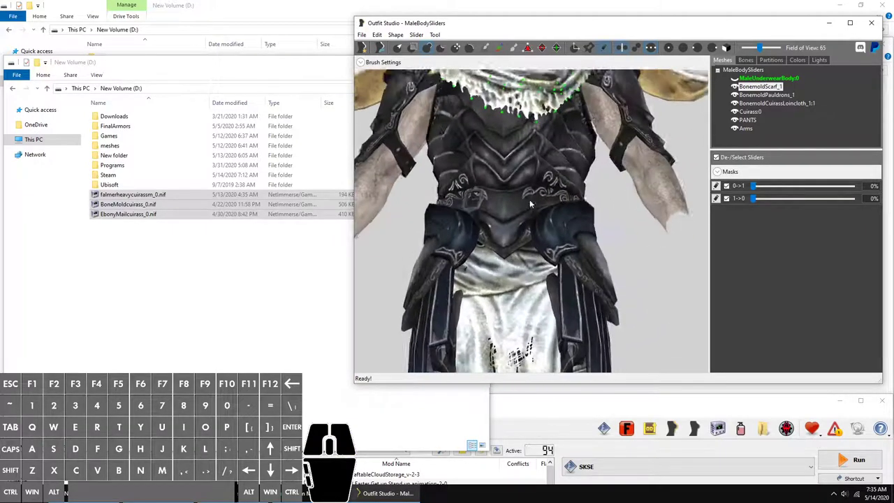
{"action": "scroll", "coordinate": [656, 261], "scroll_direction": "down", "scroll_amount": 2}
{"action": "middle_click_drag", "start_coordinate": [656, 261], "coordinate": [654, 202]}
{"action": "scroll", "coordinate": [611, 213], "scroll_direction": "down", "scroll_amount": 2}
{"action": "scroll", "coordinate": [606, 217], "scroll_direction": "down", "scroll_amount": 1}
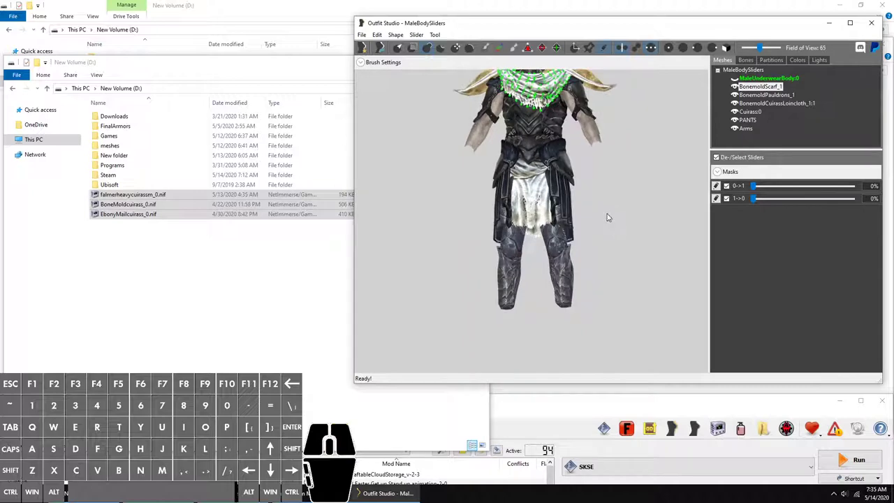
{"action": "middle_click_drag", "start_coordinate": [607, 217], "coordinate": [697, 230]}
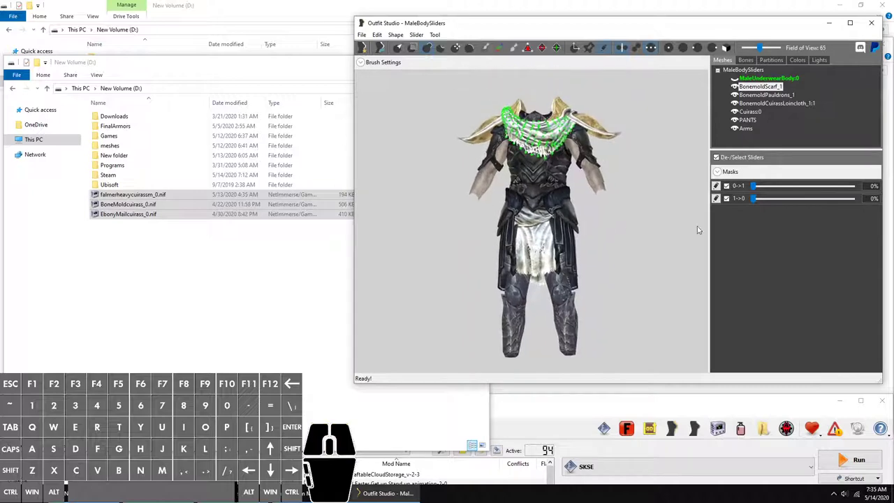
Step: Preview the armor at the full 0->1 slider, then return the slider to 0%
{"action": "left_click", "coordinate": [715, 187]}
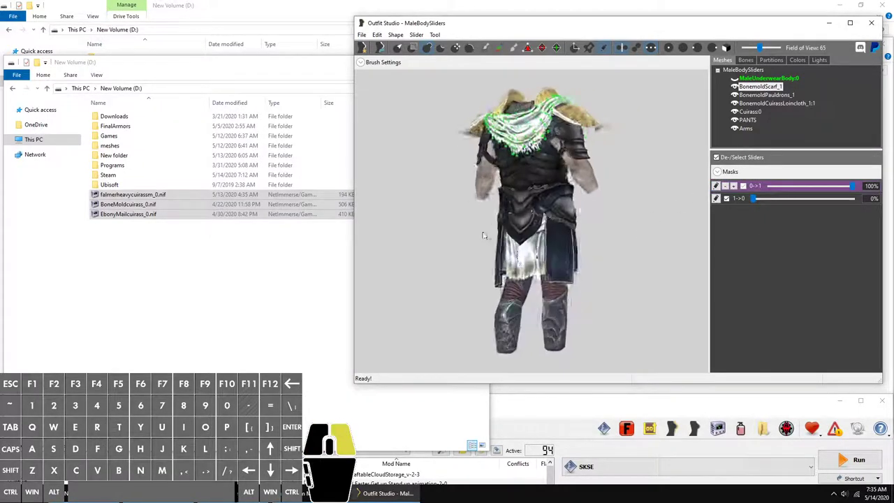
{"action": "right_click_drag", "start_coordinate": [480, 236], "coordinate": [648, 238]}
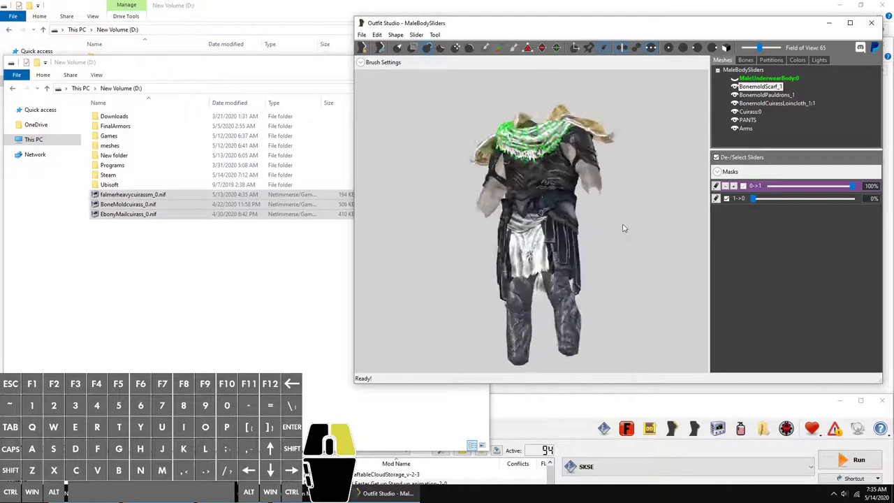
{"action": "left_click", "coordinate": [716, 187]}
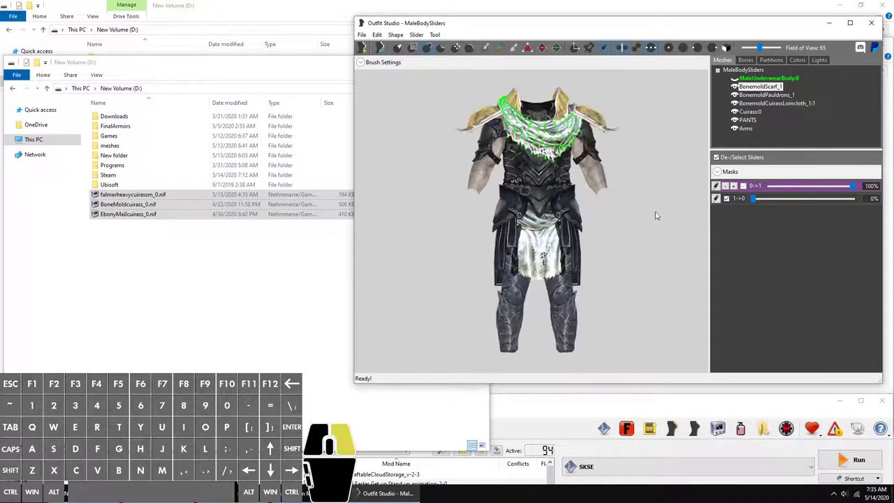
{"action": "left_click", "coordinate": [716, 185]}
{"action": "right_click_drag", "start_coordinate": [595, 206], "coordinate": [604, 202]}
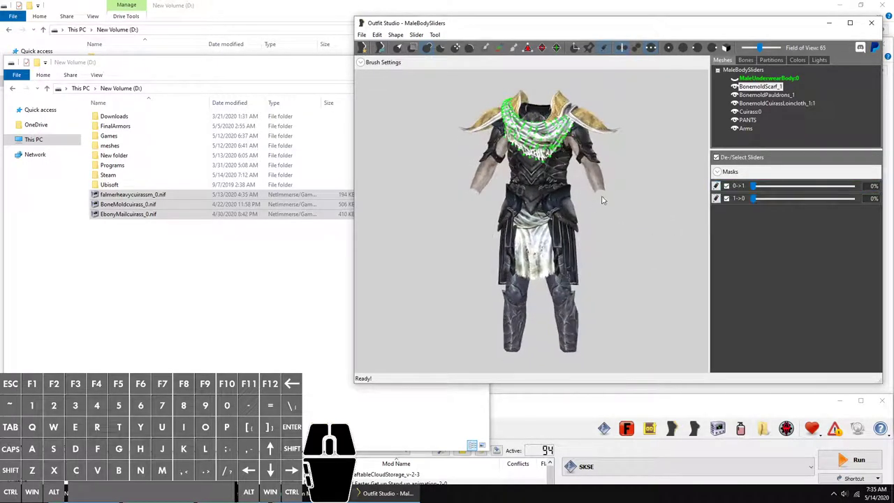
Step: Export the outfit with To NIF as 0.nif in the New Volume (D:) root
{"action": "left_click", "coordinate": [362, 35]}
{"action": "mouse_move", "coordinate": [378, 147]}
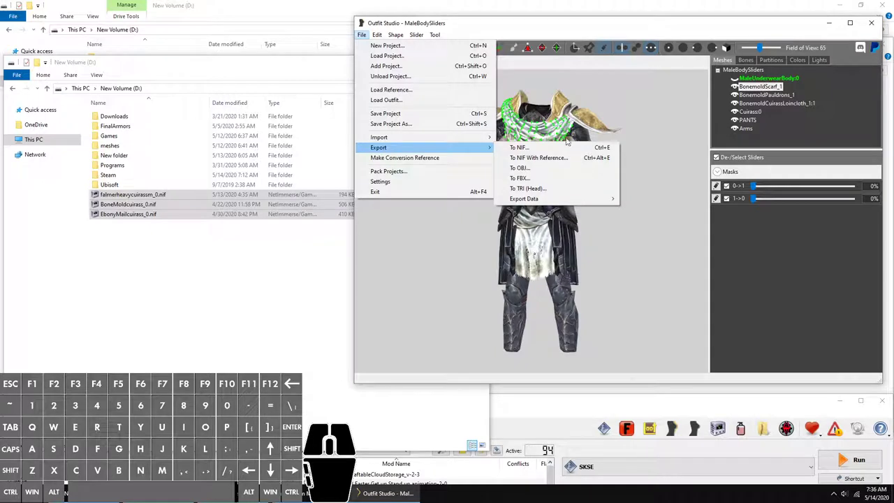
{"action": "left_click", "coordinate": [539, 149]}
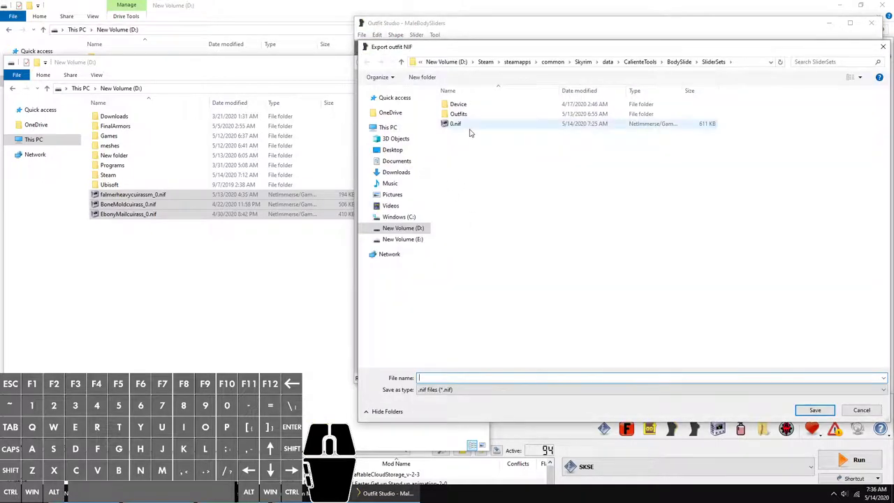
{"action": "left_click", "coordinate": [471, 127]}
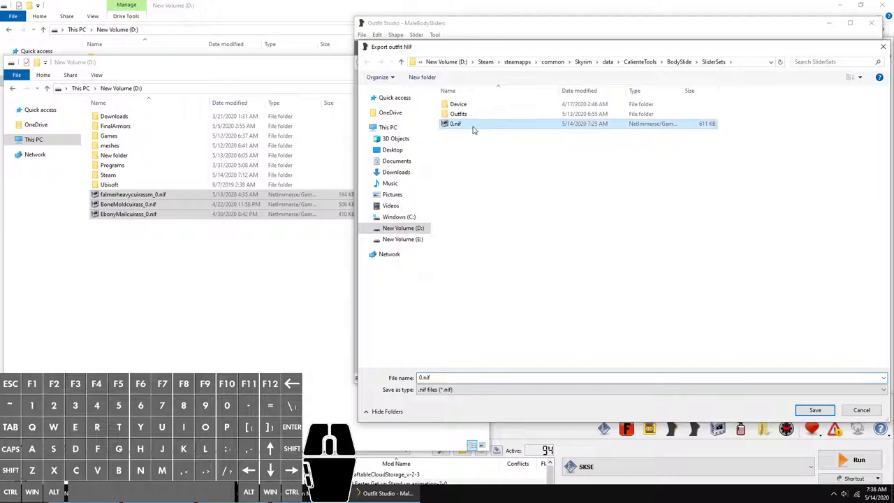
{"action": "left_click", "coordinate": [403, 228]}
{"action": "double_click", "coordinate": [426, 377]}
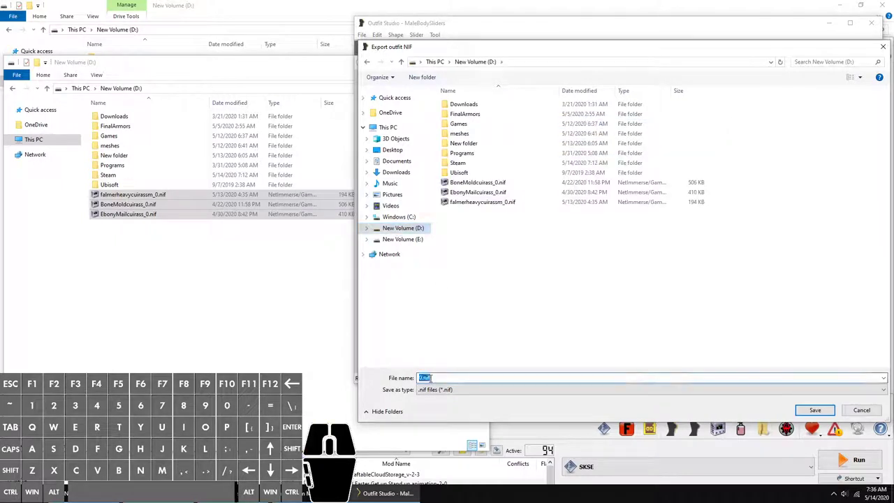
{"action": "left_click_drag", "start_coordinate": [438, 377], "coordinate": [386, 379]}
{"action": "key", "text": "Return"}
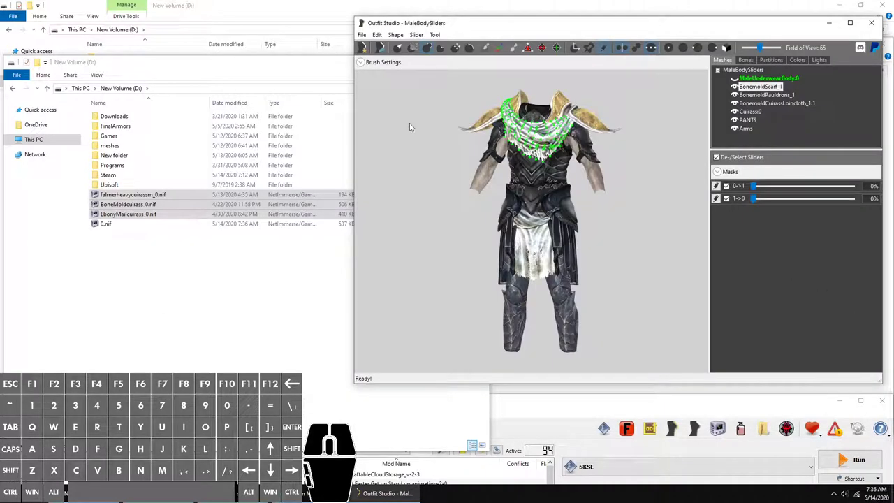
Step: Set the 0->1 slider to 100% and make the morphed shape the new base shape
{"action": "left_click", "coordinate": [754, 190]}
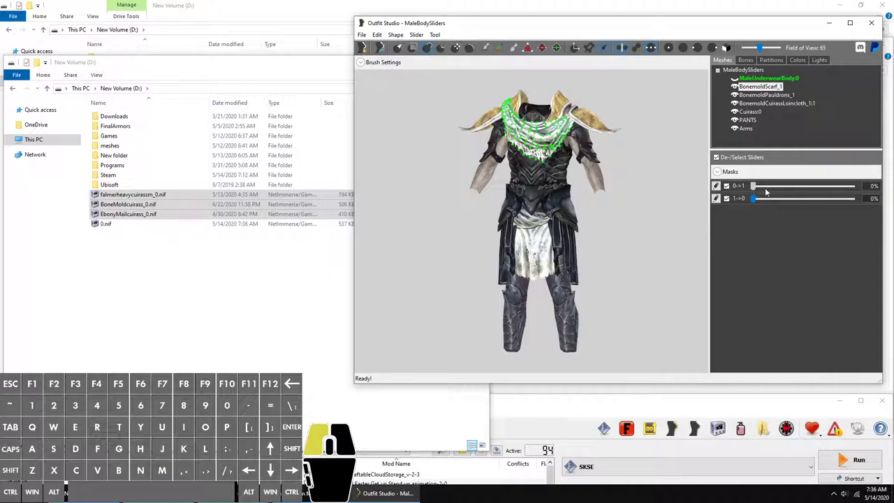
{"action": "left_click_drag", "start_coordinate": [766, 192], "coordinate": [853, 187]}
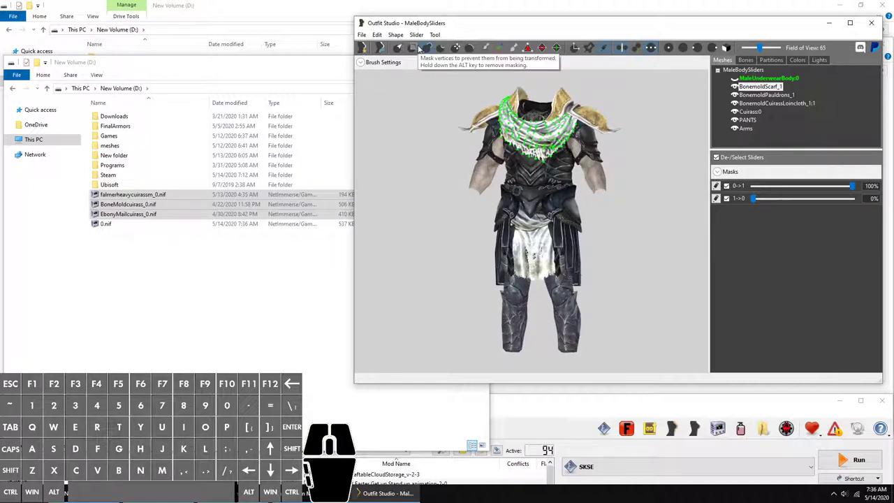
{"action": "left_click", "coordinate": [416, 34]}
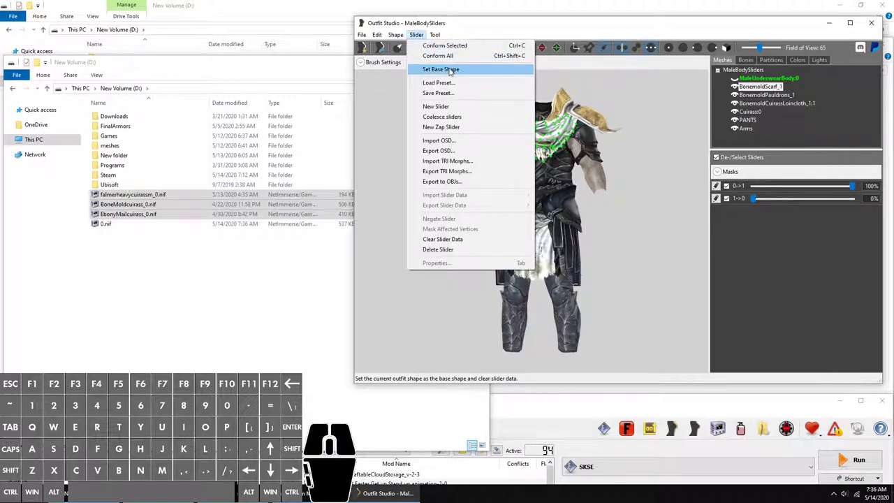
{"action": "left_click", "coordinate": [450, 71]}
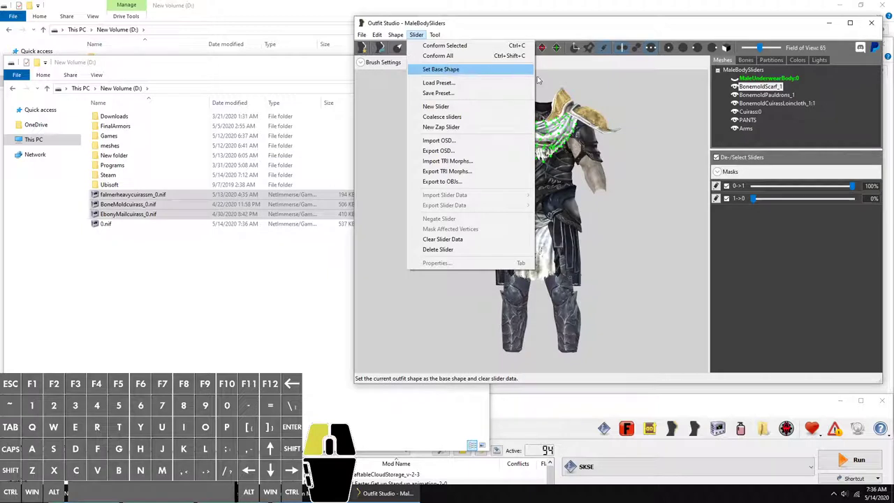
{"action": "left_click", "coordinate": [603, 188]}
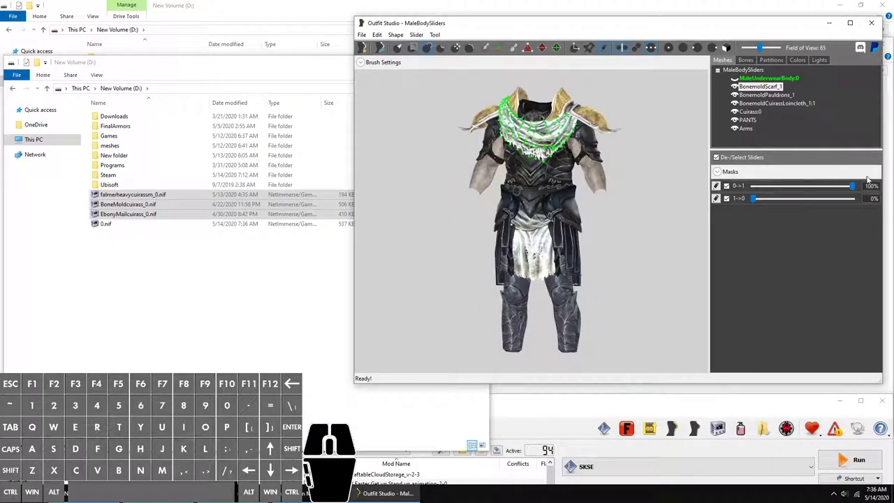
{"action": "left_click_drag", "start_coordinate": [853, 186], "coordinate": [892, 201]}
{"action": "left_click", "coordinate": [417, 34]}
{"action": "left_click", "coordinate": [440, 70]}
{"action": "mouse_move", "coordinate": [481, 174]}
{"action": "left_mouse_down"}
{"action": "mouse_move", "coordinate": [514, 170]}
{"action": "mouse_move", "coordinate": [493, 176]}
{"action": "left_mouse_up"}
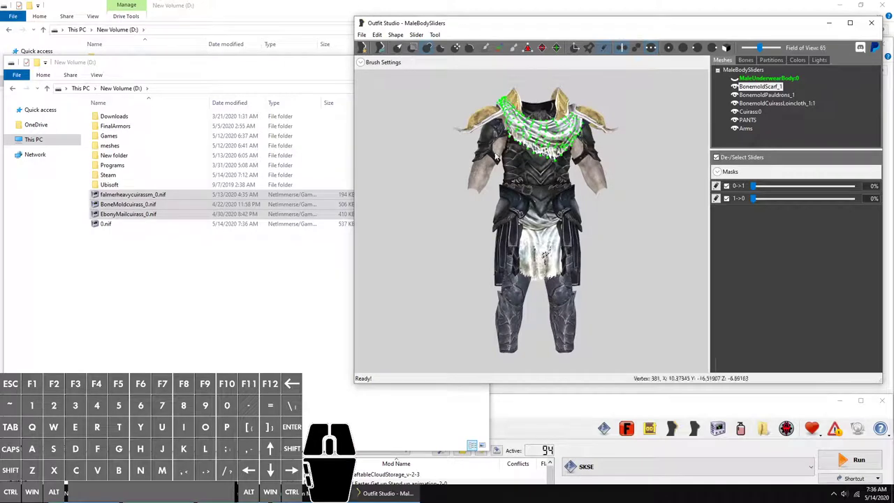
Step: Export the morphed outfit as 1.nif to the D: drive
{"action": "left_click", "coordinate": [362, 35]}
{"action": "mouse_move", "coordinate": [381, 147]}
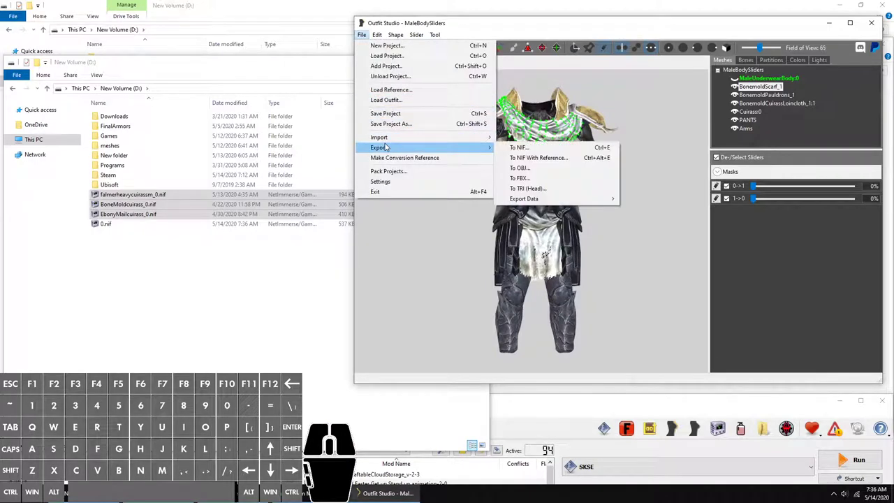
{"action": "left_click", "coordinate": [552, 149]}
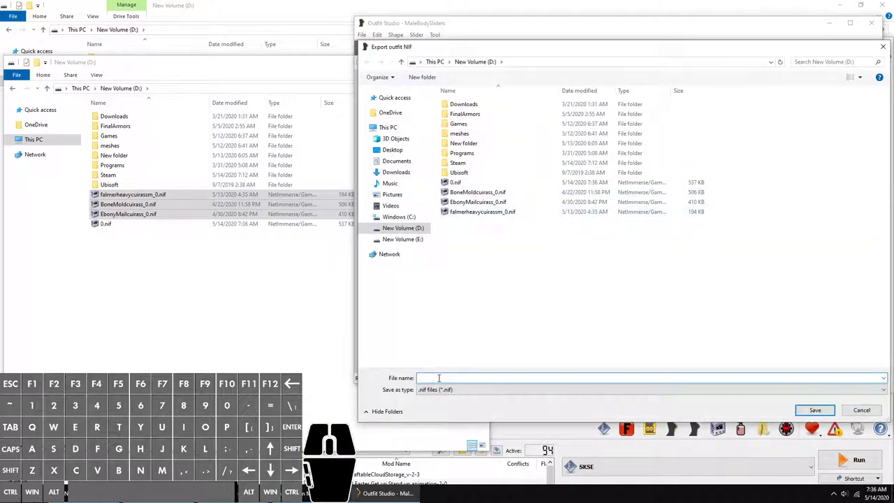
{"action": "type", "text": "1"}
{"action": "left_click", "coordinate": [811, 410]}
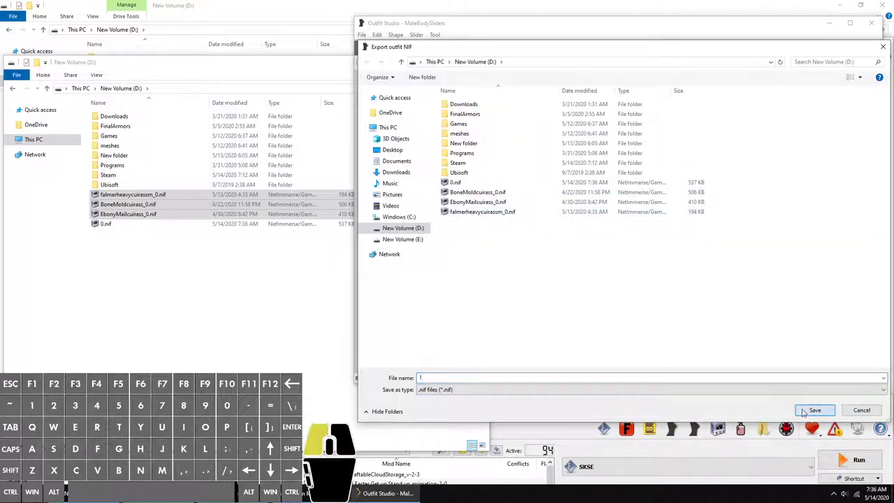
Step: Copy the exported 0.nif and 1.nif into the minerclothes mod folder
{"action": "left_click", "coordinate": [828, 23]}
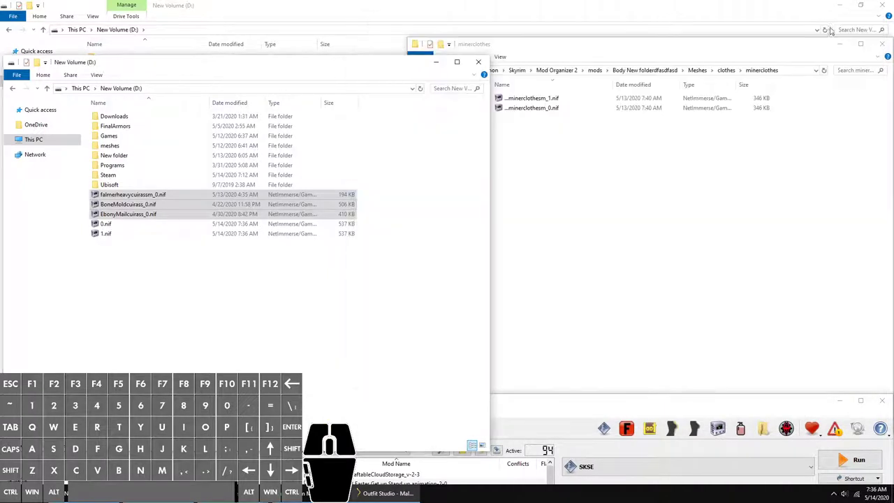
{"action": "left_click_drag", "start_coordinate": [190, 289], "coordinate": [235, 228]}
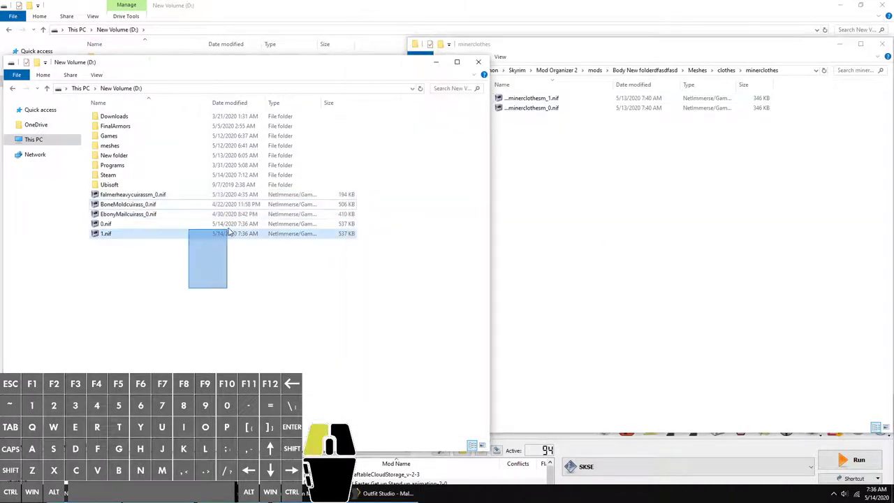
{"action": "key", "text": "ctrl+c"}
{"action": "left_click", "coordinate": [595, 168]}
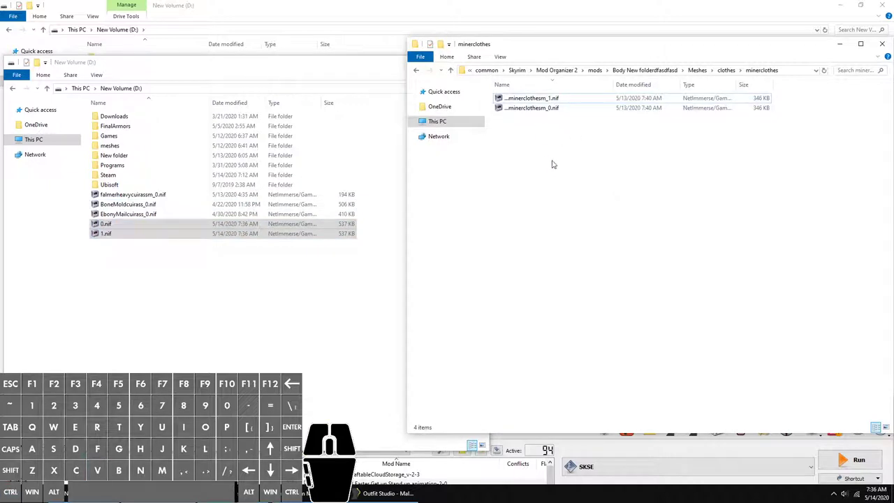
{"action": "key", "text": "ctrl+v"}
Step: Rename the pasted 0.nif to minerclothesm_0.nif
{"action": "left_click", "coordinate": [529, 131]}
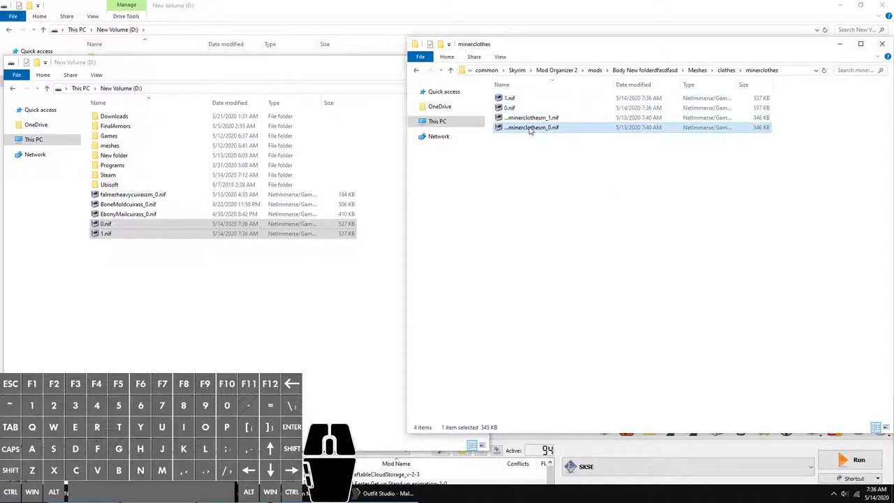
{"action": "left_click", "coordinate": [529, 131]}
{"action": "left_click", "coordinate": [511, 111]}
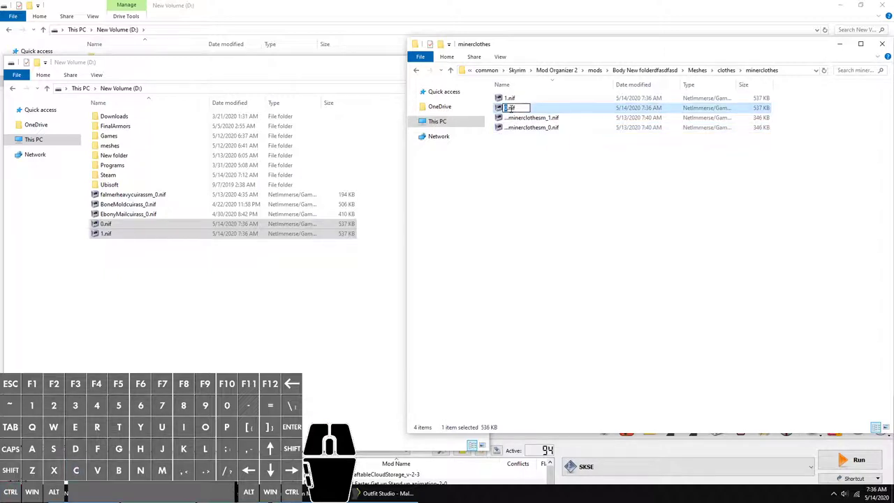
{"action": "key", "text": "ctrl+v"}
{"action": "key", "text": "Left"}
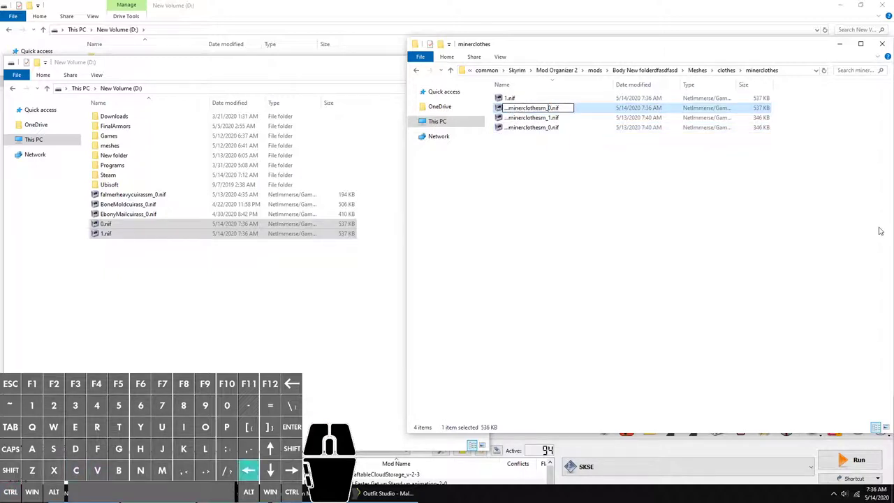
{"action": "key", "text": "BackSpace"}
{"action": "key", "text": "BackSpace"}
{"action": "key", "text": "BackSpace"}
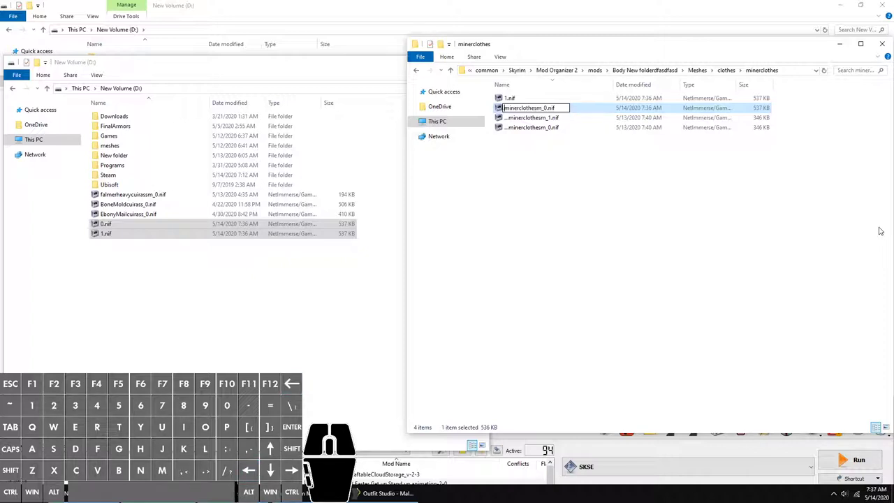
{"action": "key", "text": "Return"}
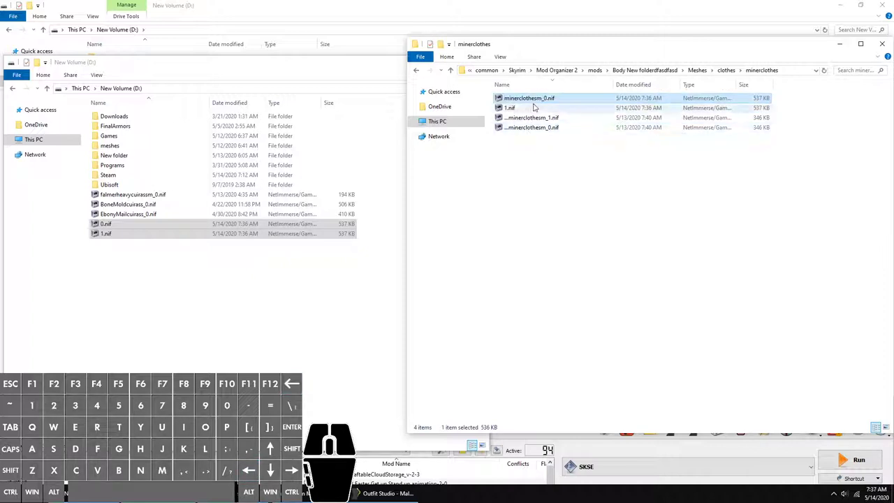
Step: Copy the minerclothesm_0.nif name and paste it as 1.nif's new name
{"action": "left_click", "coordinate": [539, 102]}
{"action": "key", "text": "ctrl+c"}
{"action": "left_click", "coordinate": [513, 110]}
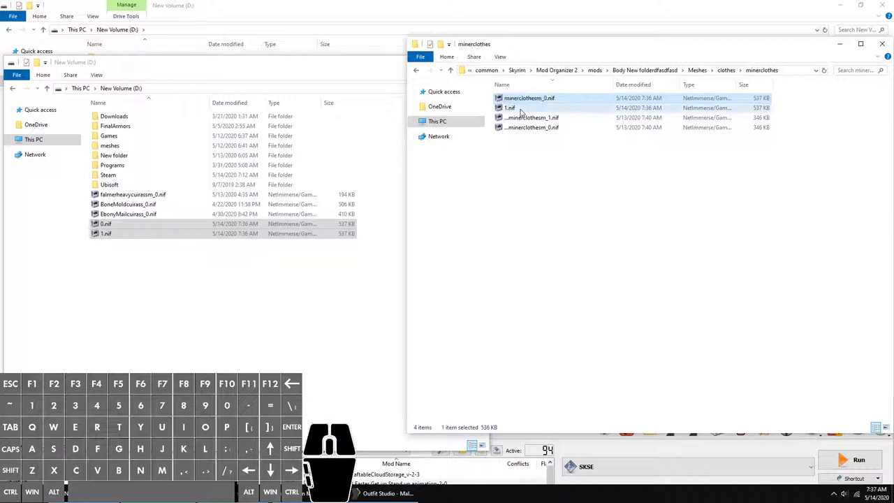
{"action": "left_click", "coordinate": [513, 110]}
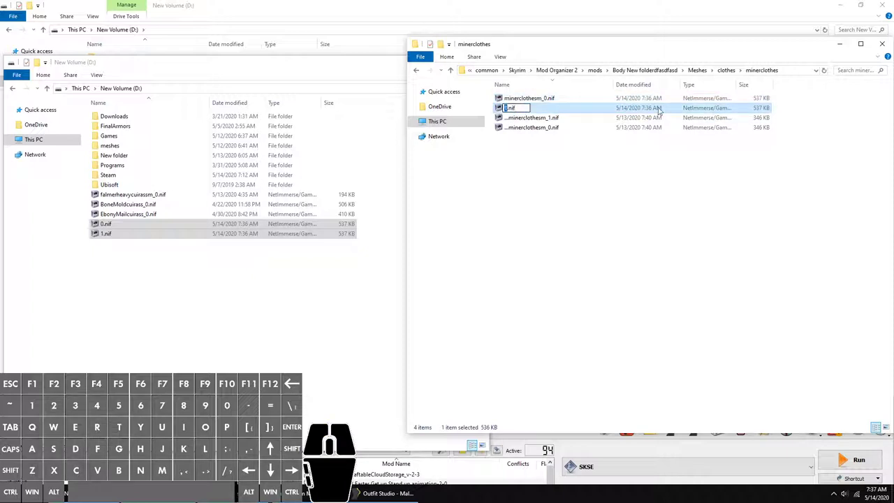
{"action": "key", "text": "ctrl+v"}
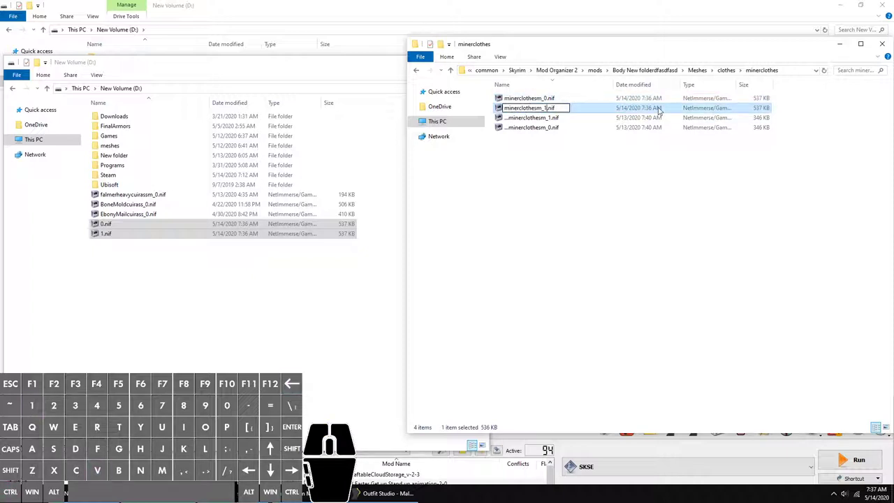
Step: Commit the name minerclothesm_1.nif and launch Skyrim with SKSE from Mod Organizer 2
{"action": "key", "text": "Return"}
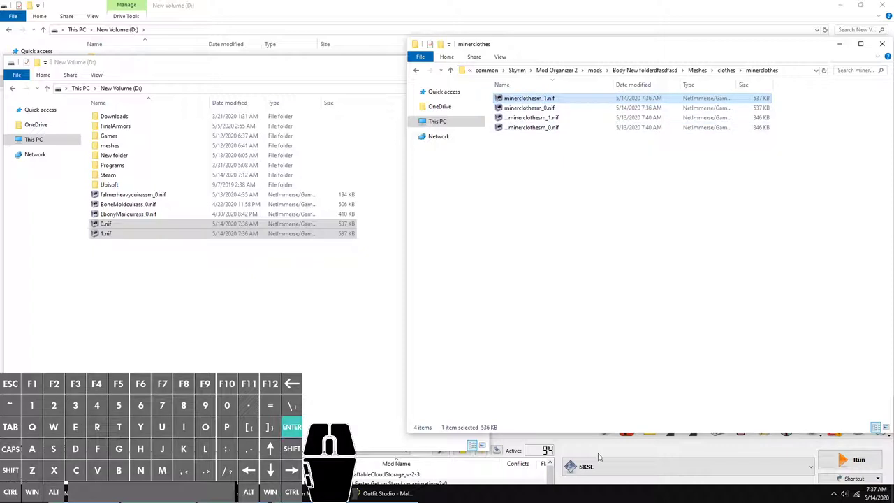
{"action": "left_click", "coordinate": [599, 457]}
{"action": "left_click", "coordinate": [840, 464]}
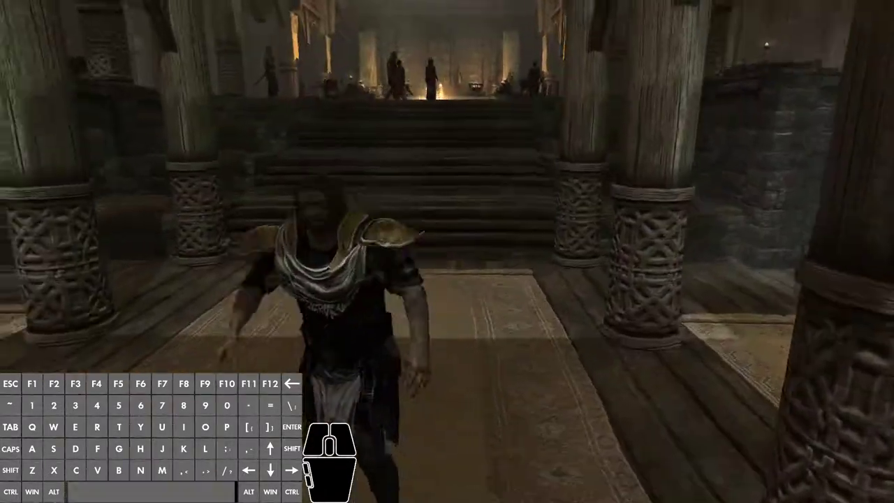
Step: Jump to watch the armor move, then set the player's body weight to 0 from the console
{"action": "key", "text": "space"}
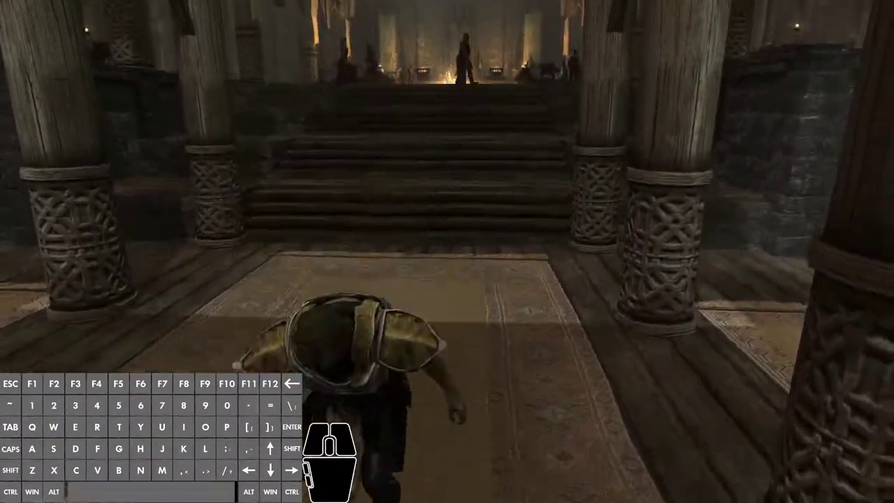
{"action": "key", "text": "space"}
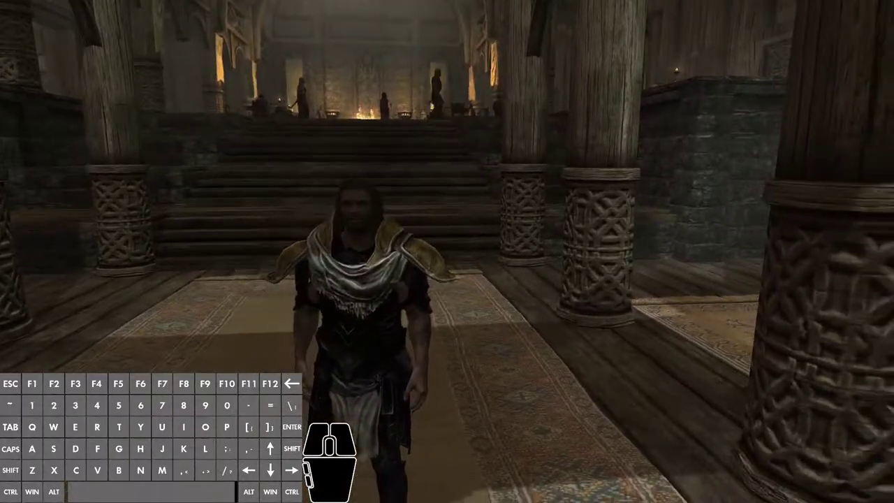
{"action": "left_click", "coordinate": [358, 223]}
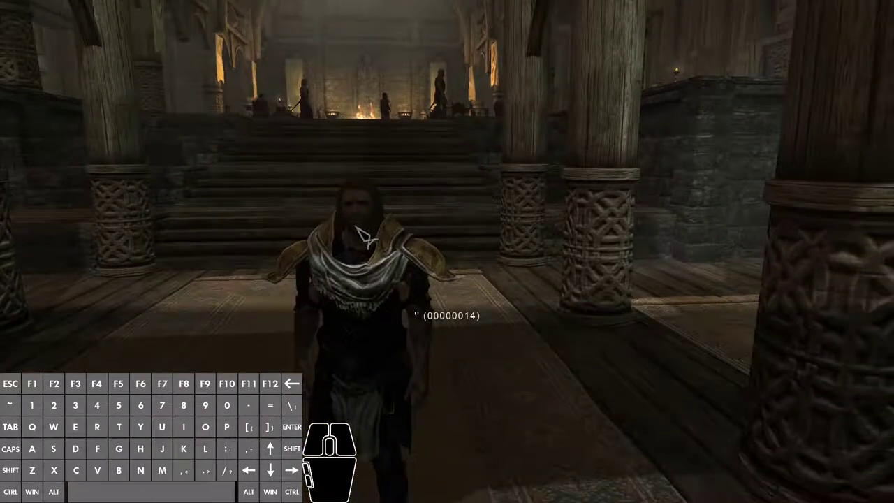
{"action": "type", "text": "encw"}
{"action": "type", "text": "gt00"}
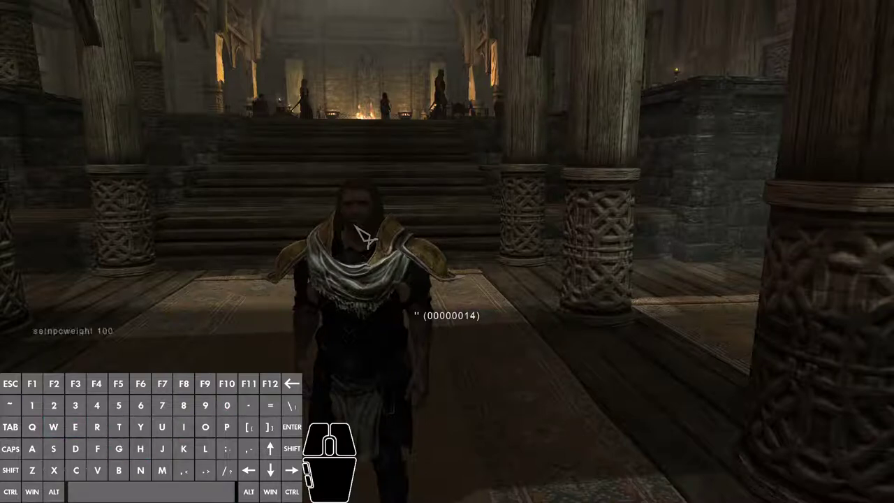
{"action": "key", "text": "Return"}
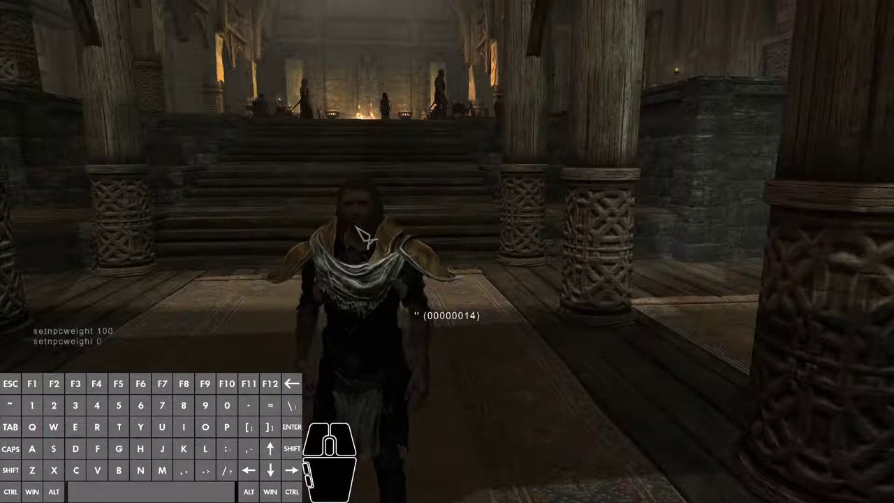
Step: Run another weight command on the player, stand up, and reselect the player in the console
{"action": "key", "text": "BackSpace"}
{"action": "key", "text": "Up"}
{"action": "key", "text": "space"}
{"action": "key", "text": "Return"}
{"action": "key", "text": "grave"}
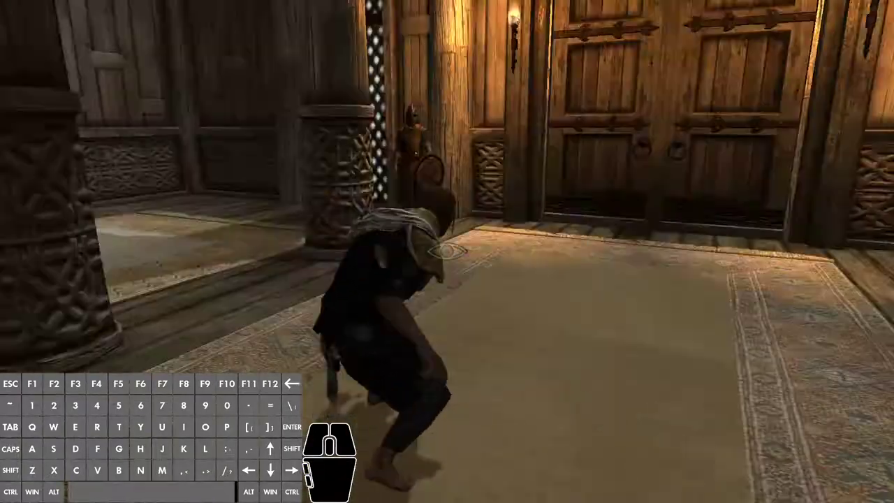
{"action": "key", "text": "ctrl"}
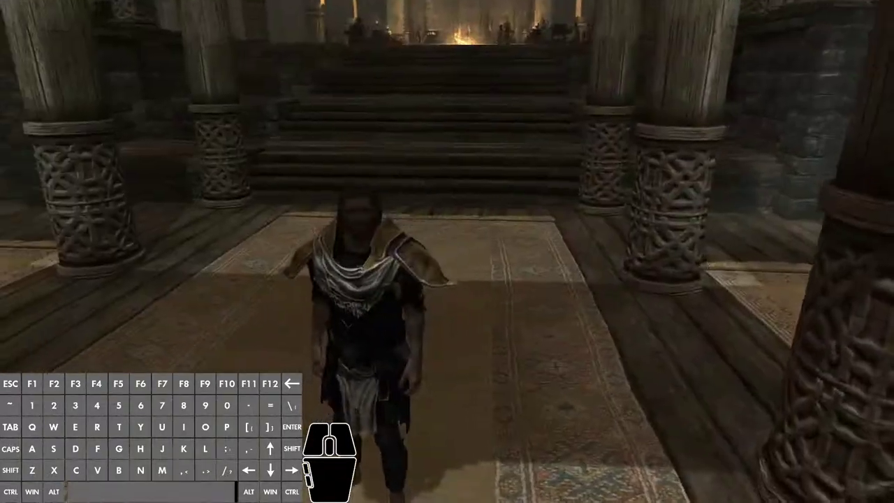
{"action": "key", "text": "grave"}
{"action": "left_click", "coordinate": [357, 228]}
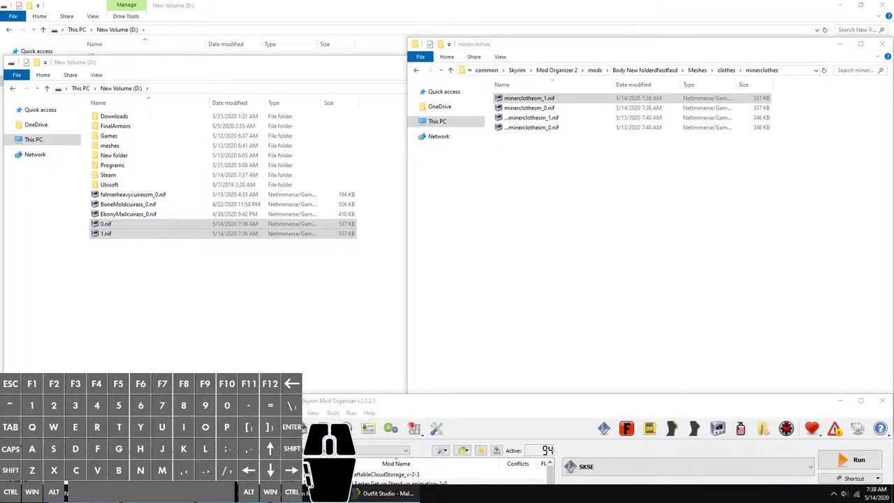
Step: Unload the previous Outfit Studio project and dismiss the new project wizard
{"action": "left_click", "coordinate": [388, 493]}
{"action": "key", "text": "ctrl+u"}
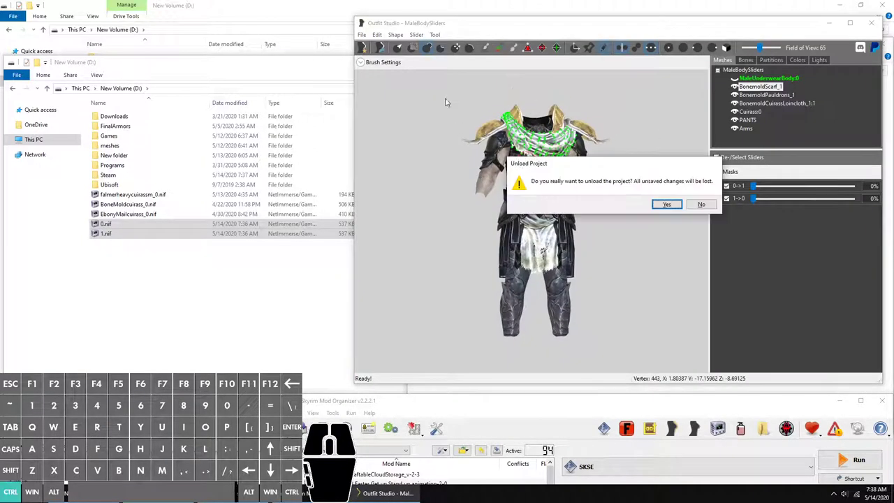
{"action": "key", "text": "Return"}
{"action": "key", "text": "ctrl+n"}
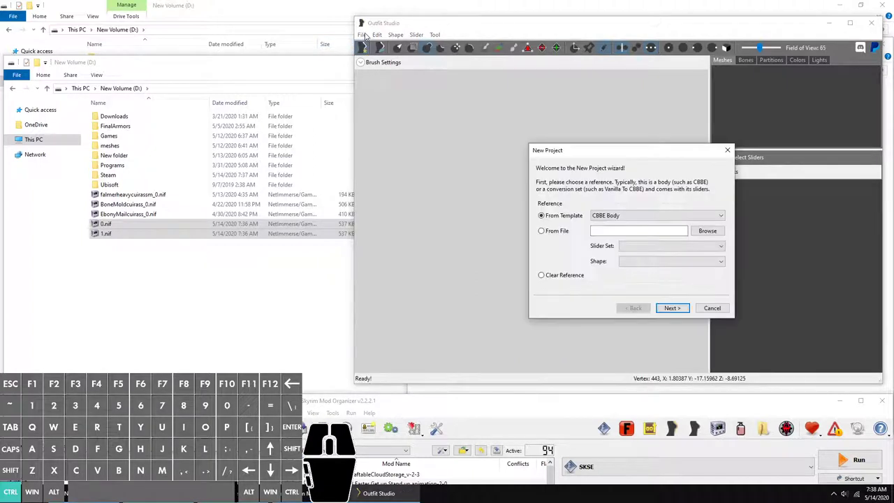
{"action": "left_click", "coordinate": [709, 311]}
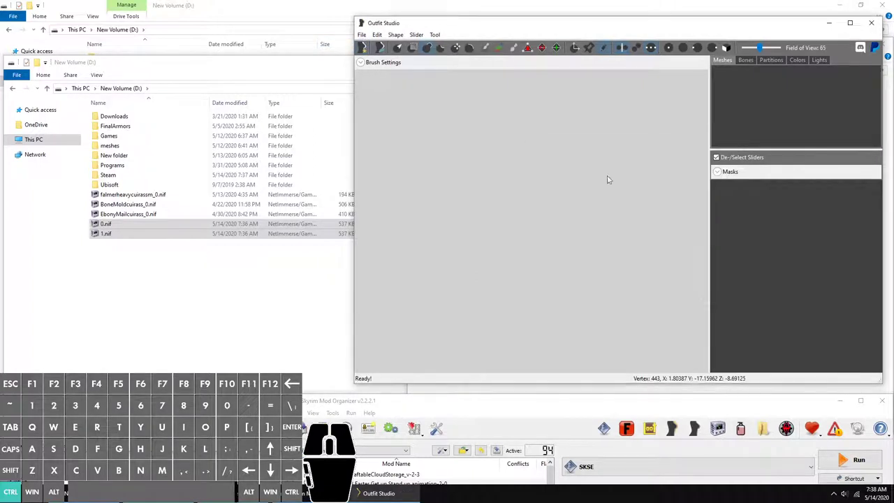
Step: Load the male body slider set with EbonyMailcuirass_0.nif from drive D: as the outfit
{"action": "left_click", "coordinate": [362, 35]}
{"action": "left_click", "coordinate": [377, 56]}
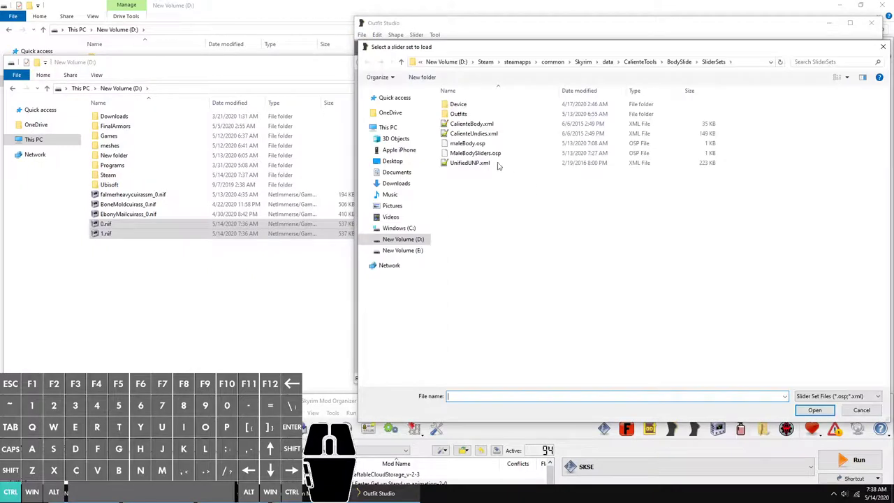
{"action": "double_click", "coordinate": [475, 154]}
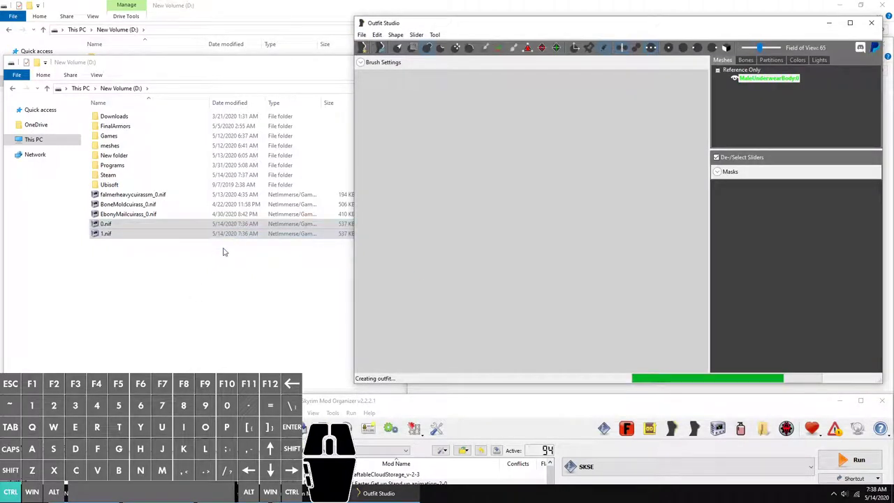
{"action": "left_click", "coordinate": [299, 279]}
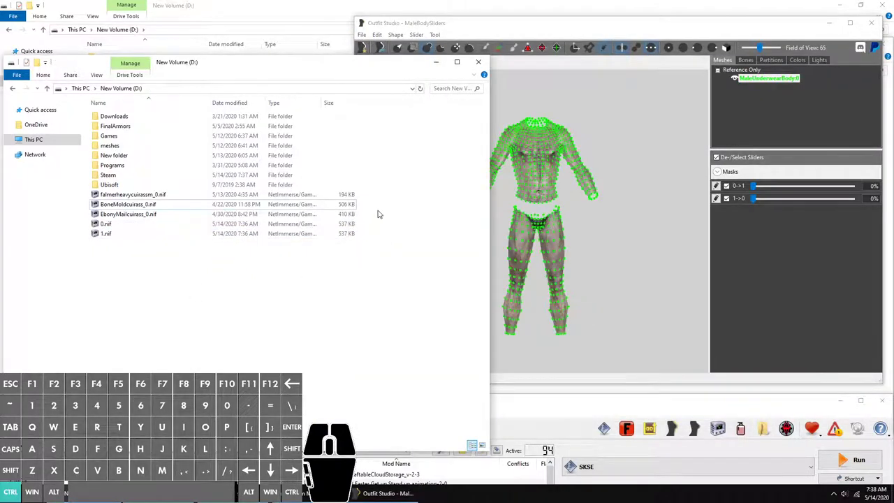
{"action": "mouse_move", "coordinate": [375, 208]}
{"action": "left_mouse_down"}
{"action": "mouse_move", "coordinate": [341, 217]}
{"action": "mouse_move", "coordinate": [574, 233]}
{"action": "left_mouse_up"}
{"action": "left_click", "coordinate": [299, 218]}
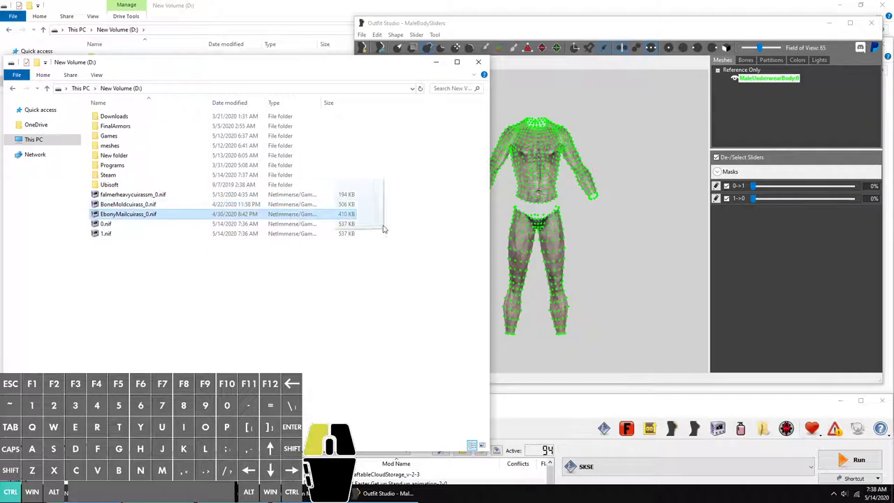
{"action": "left_click", "coordinate": [623, 110]}
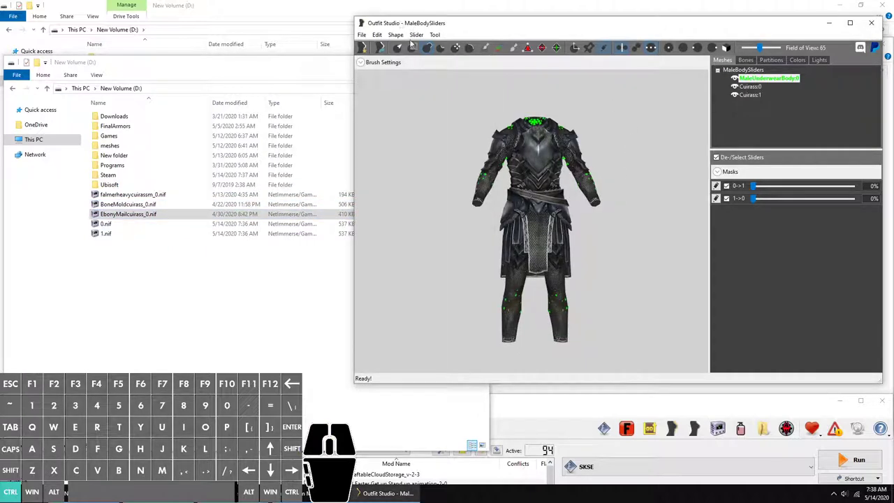
Step: Conform the ebony cuirass to the body sliders and preview it on the 0->1 slider
{"action": "left_click", "coordinate": [417, 35]}
{"action": "left_click", "coordinate": [433, 56]}
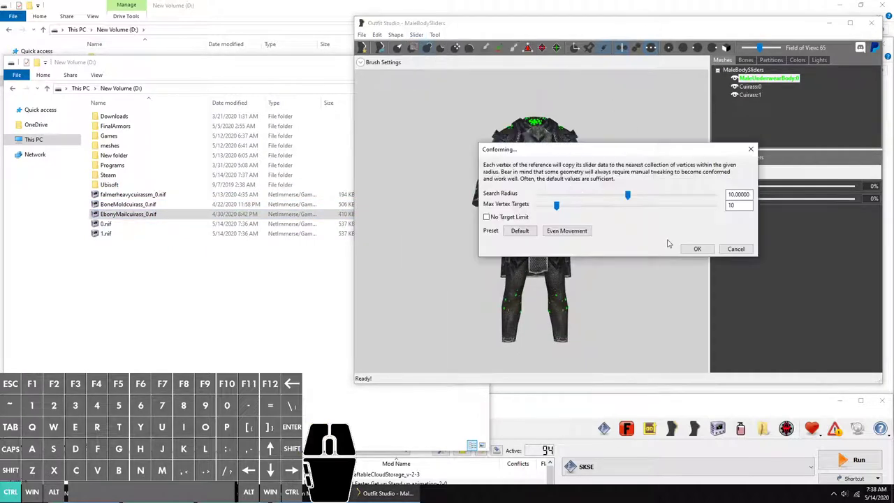
{"action": "left_click", "coordinate": [695, 249]}
{"action": "left_click_drag", "start_coordinate": [751, 189], "coordinate": [628, 207]}
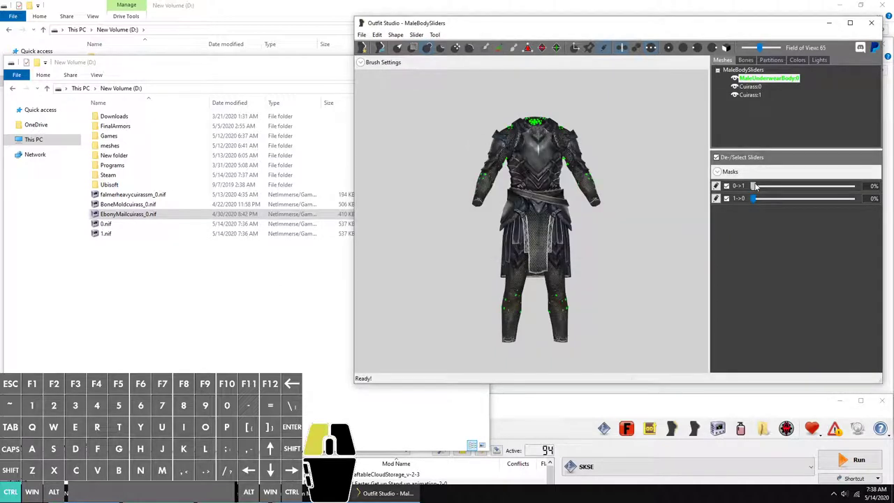
Step: Delete 34 SBP_34_FOREARMS and the other extra partition from Cuirass:1, leaving only body, and apply
{"action": "left_click", "coordinate": [750, 86]}
{"action": "left_click", "coordinate": [771, 60]}
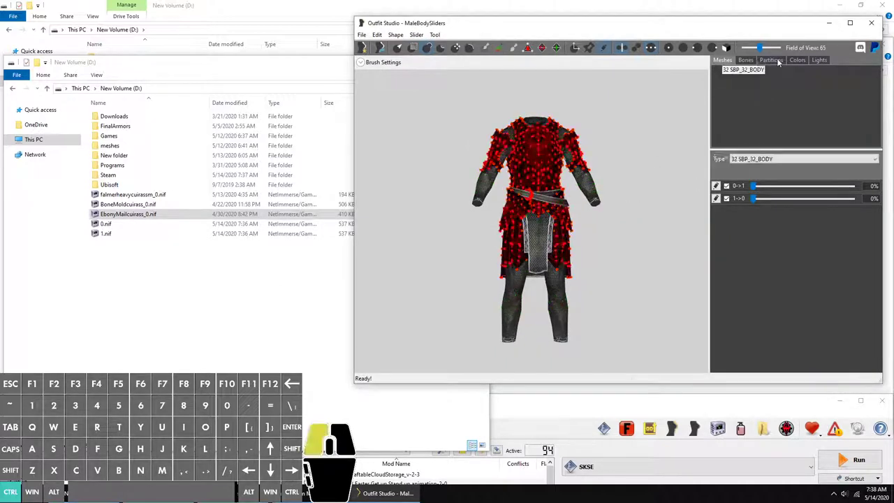
{"action": "left_click", "coordinate": [722, 59]}
{"action": "left_click", "coordinate": [748, 95]}
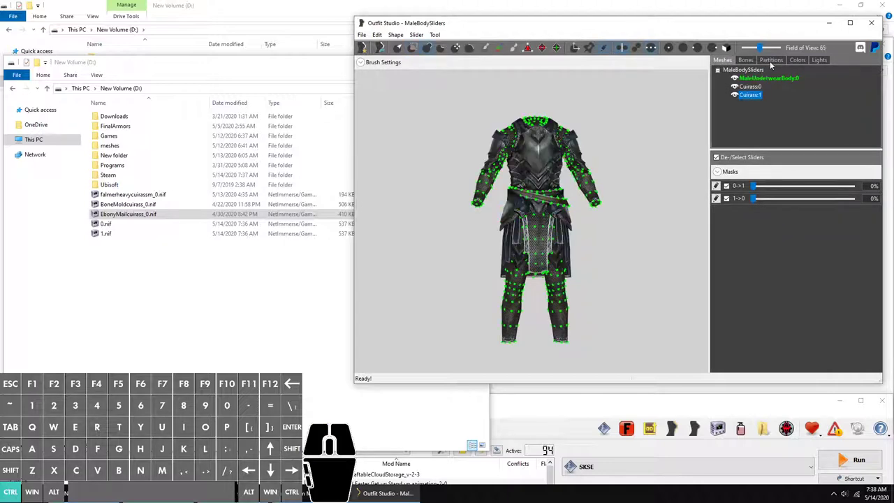
{"action": "left_click", "coordinate": [770, 60]}
{"action": "left_click", "coordinate": [749, 78]}
{"action": "right_click", "coordinate": [744, 81]}
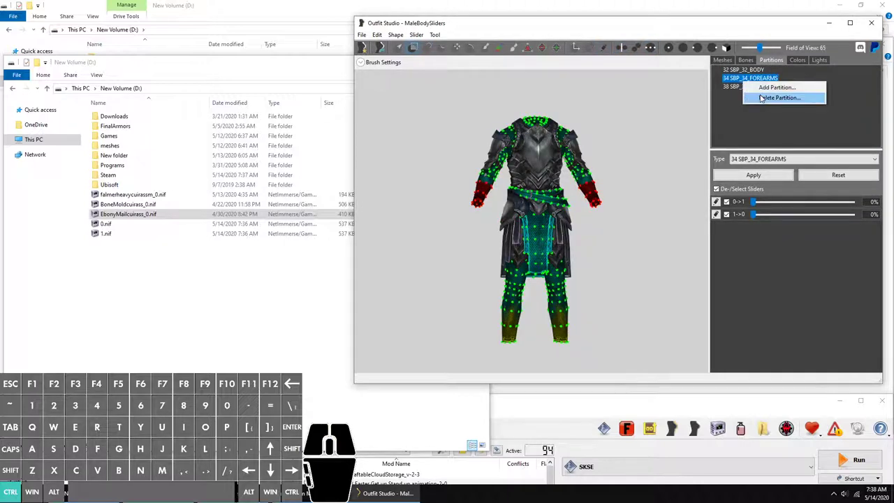
{"action": "left_click", "coordinate": [778, 98]}
{"action": "left_click", "coordinate": [747, 78]}
{"action": "right_click", "coordinate": [747, 78]}
{"action": "left_click", "coordinate": [775, 91]}
{"action": "left_click", "coordinate": [753, 175]}
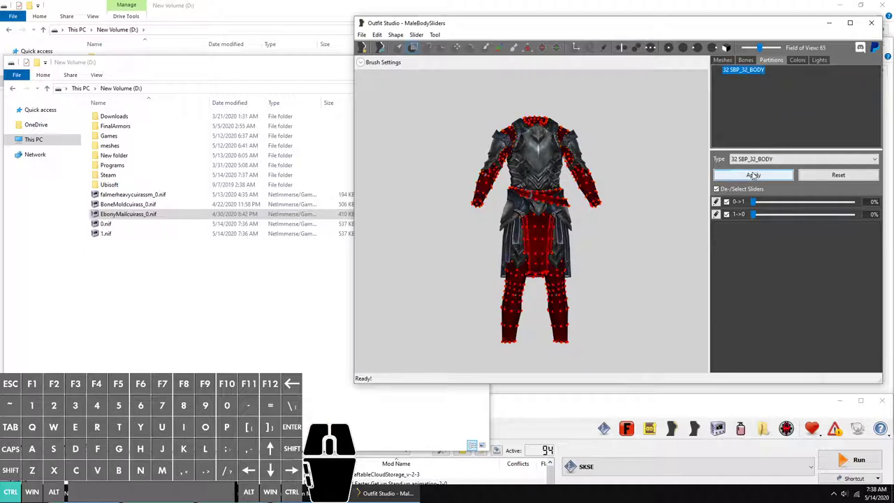
{"action": "left_click", "coordinate": [722, 61]}
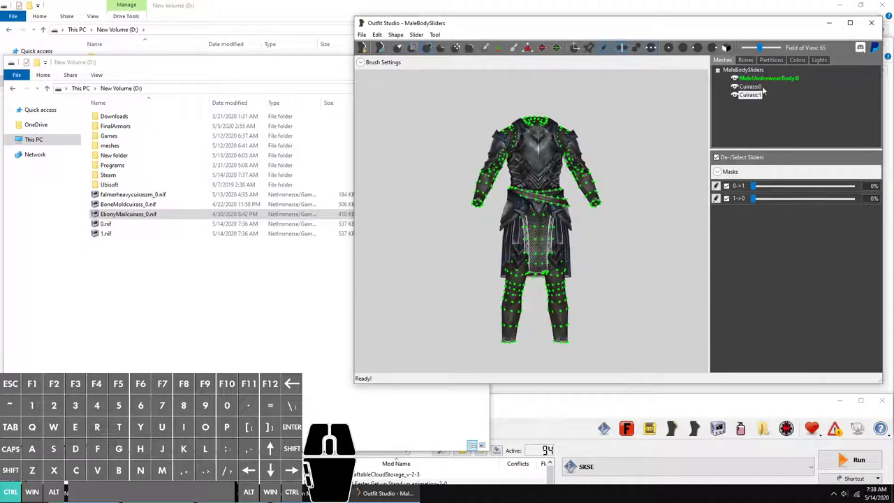
Step: Delete 38 SBP_38_CALVES and the last extra partition from Cuirass:0 and apply
{"action": "left_click", "coordinate": [770, 60]}
{"action": "left_click", "coordinate": [759, 78]}
{"action": "right_click", "coordinate": [759, 78]}
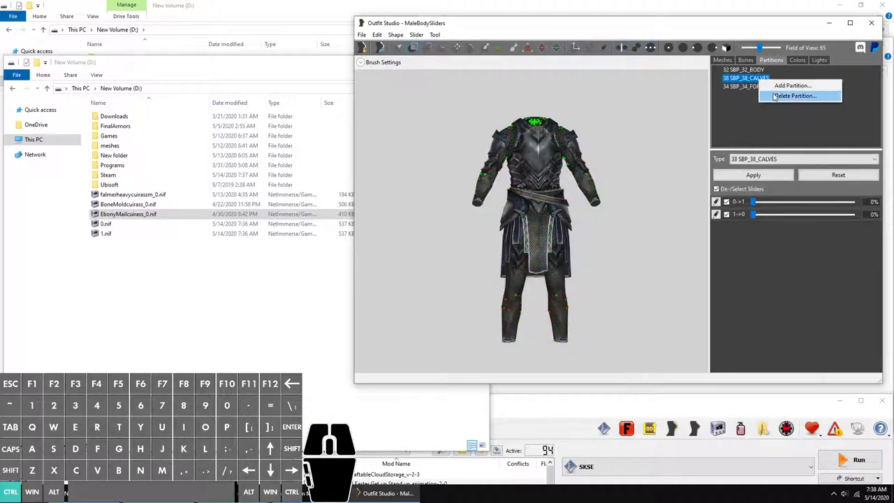
{"action": "left_click", "coordinate": [776, 93]}
{"action": "right_click", "coordinate": [750, 77]}
{"action": "left_click", "coordinate": [779, 94]}
{"action": "left_click", "coordinate": [754, 174]}
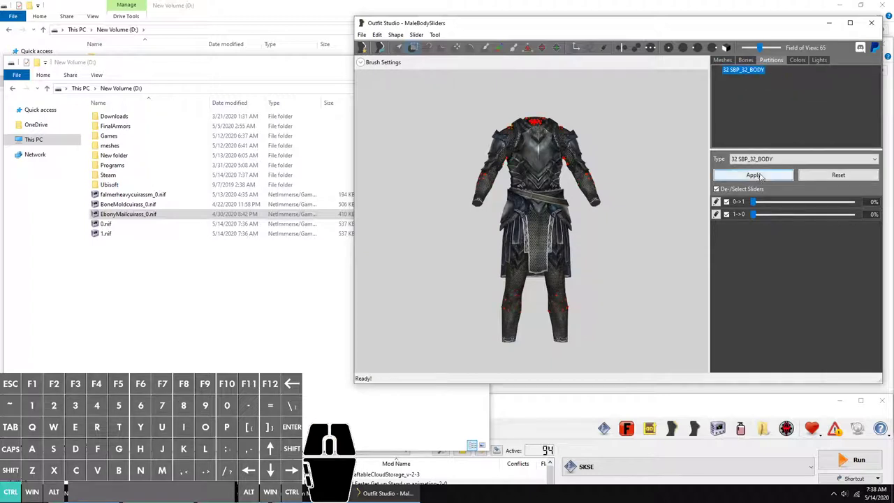
{"action": "left_click", "coordinate": [722, 60]}
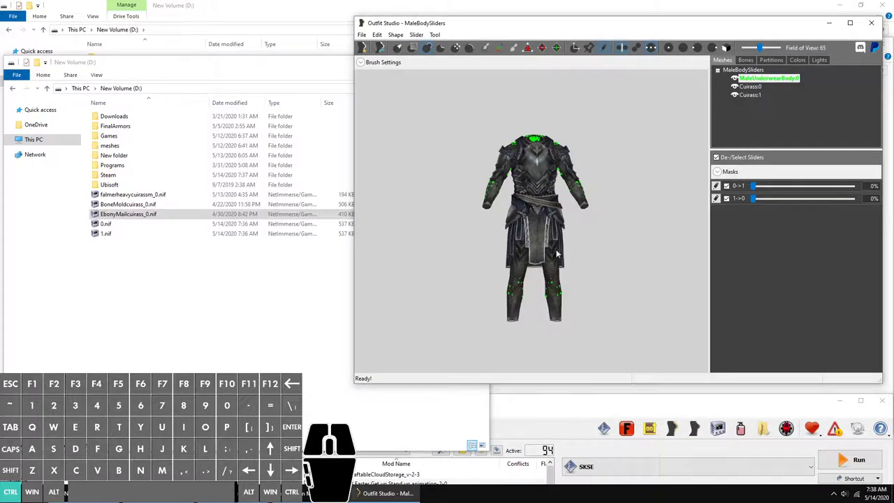
Step: Export the Ebony Mail cuirass to drive D: as 0.nif, replacing the old file
{"action": "right_click_drag", "start_coordinate": [572, 209], "coordinate": [542, 250]}
{"action": "right_click_drag", "start_coordinate": [495, 230], "coordinate": [449, 235]}
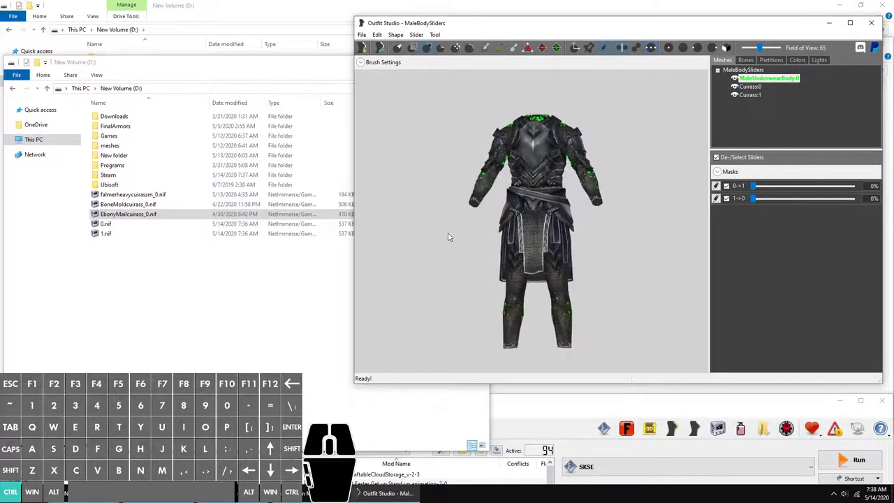
{"action": "scroll", "coordinate": [622, 236], "scroll_direction": "down", "scroll_amount": 1}
{"action": "scroll", "coordinate": [603, 244], "scroll_direction": "down", "scroll_amount": 2}
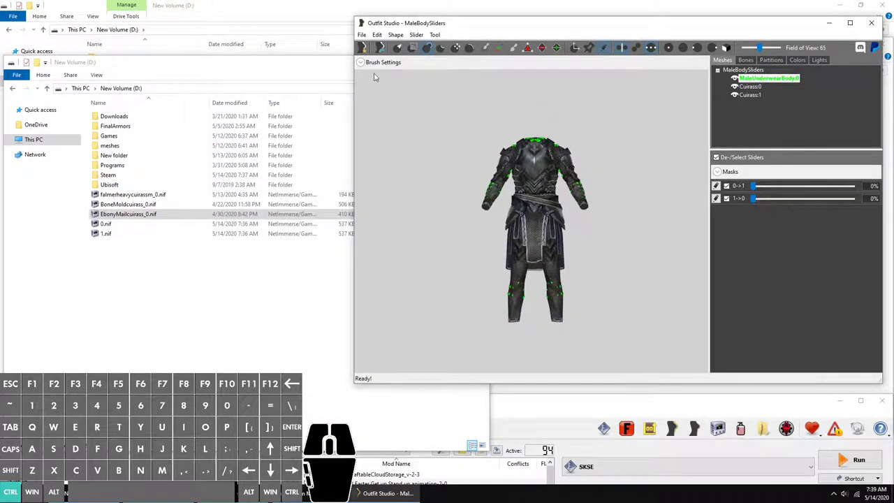
{"action": "left_click", "coordinate": [362, 34]}
{"action": "mouse_move", "coordinate": [378, 147]}
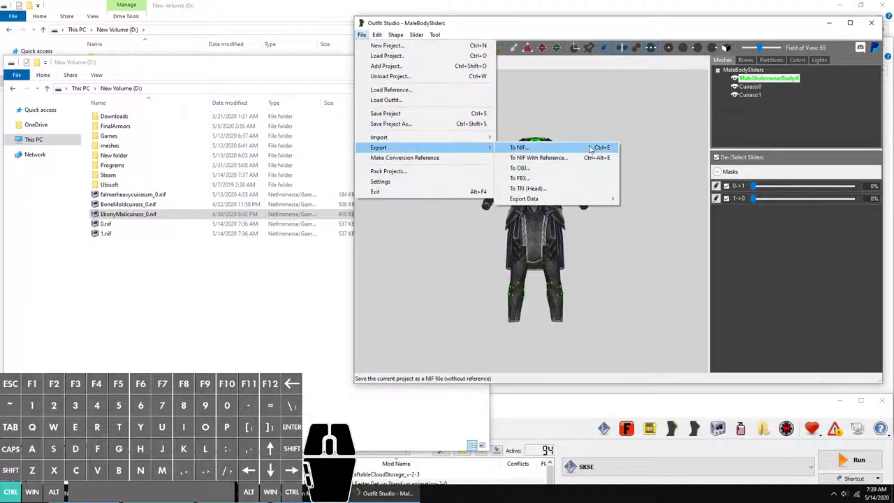
{"action": "left_click", "coordinate": [590, 149]}
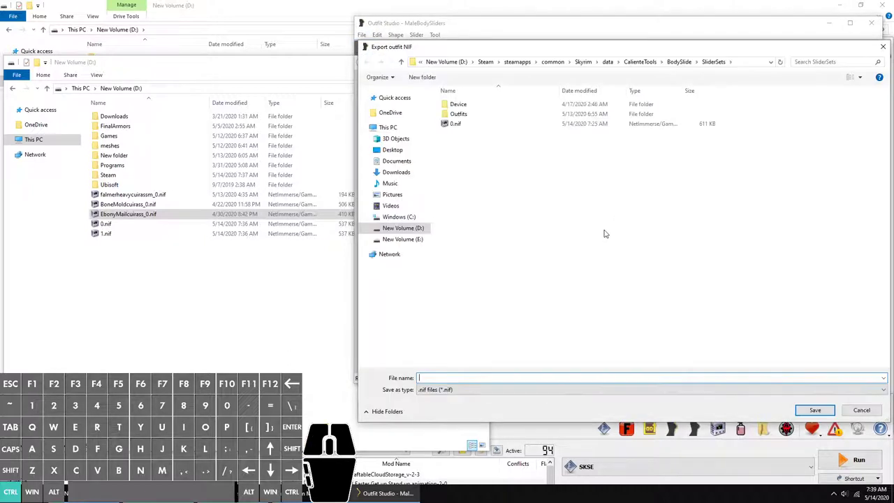
{"action": "left_click", "coordinate": [409, 229]}
{"action": "double_click", "coordinate": [469, 183]}
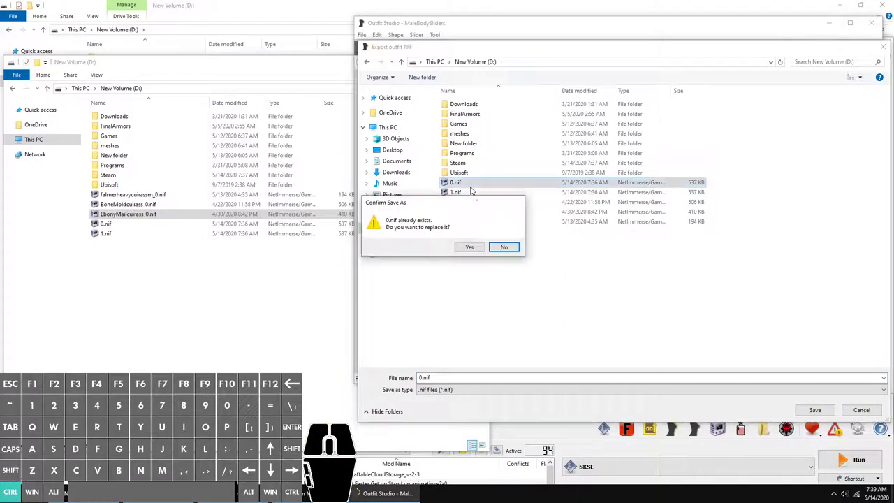
{"action": "left_click", "coordinate": [470, 246]}
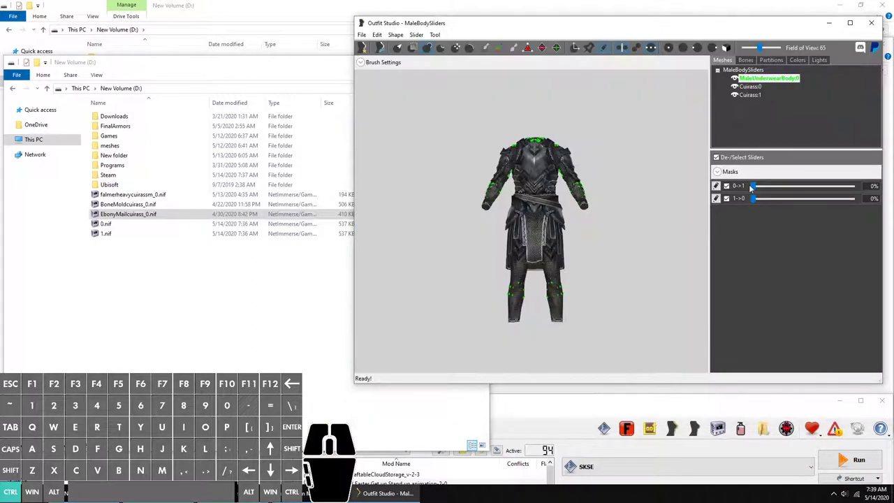
Step: Set the 0->1 slider to 100% as the base shape and export it as 1.nif, replacing the old file
{"action": "left_click_drag", "start_coordinate": [753, 186], "coordinate": [852, 186]}
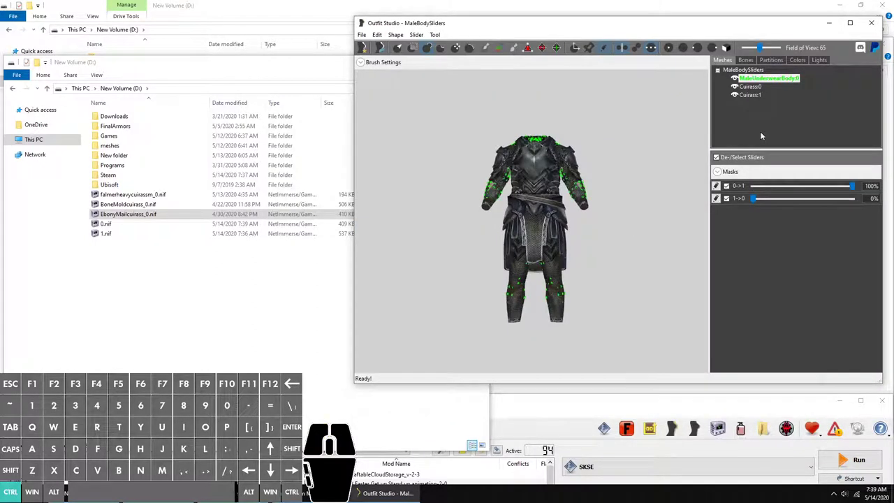
{"action": "left_click", "coordinate": [416, 34]}
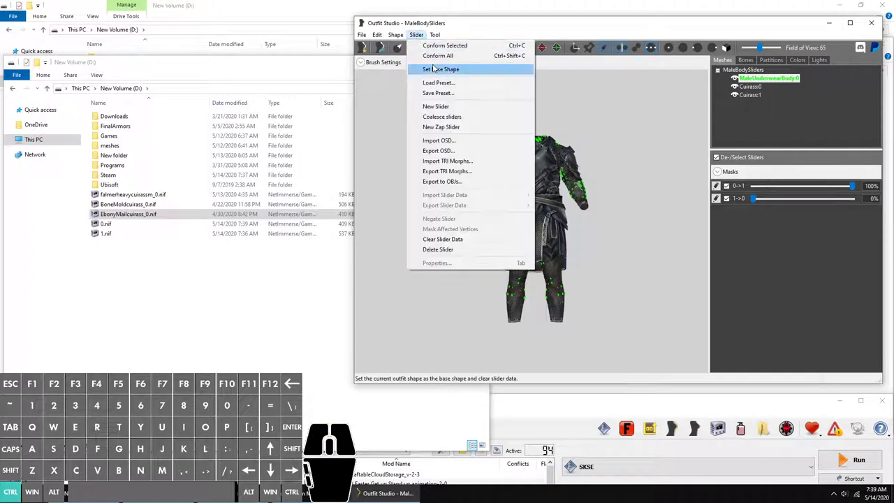
{"action": "left_click", "coordinate": [439, 68]}
{"action": "left_click", "coordinate": [362, 35]}
{"action": "mouse_move", "coordinate": [379, 148]}
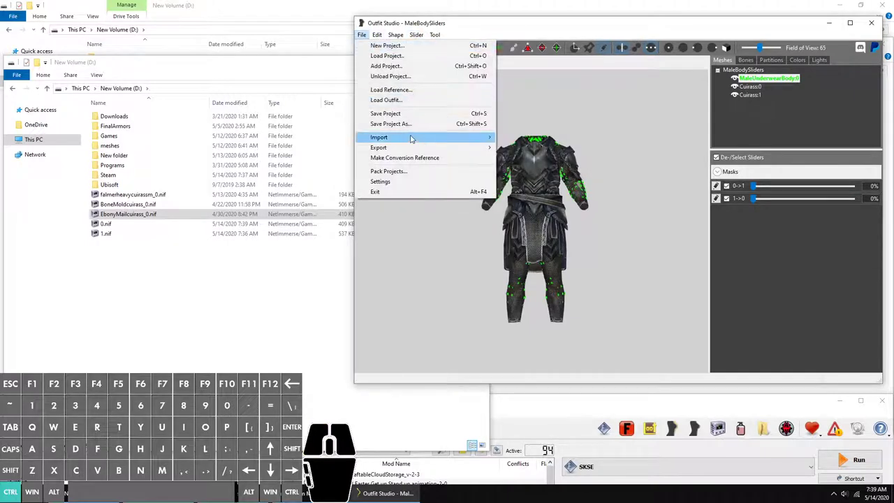
{"action": "left_click", "coordinate": [560, 148]}
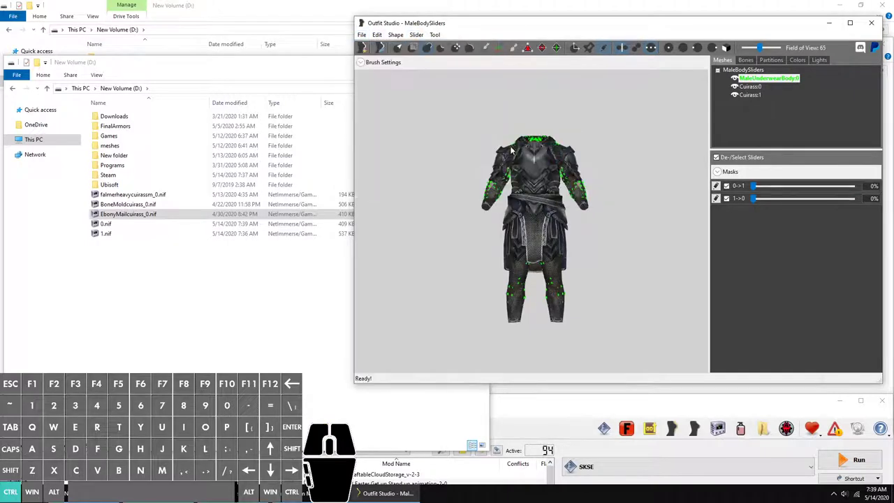
{"action": "double_click", "coordinate": [467, 193]}
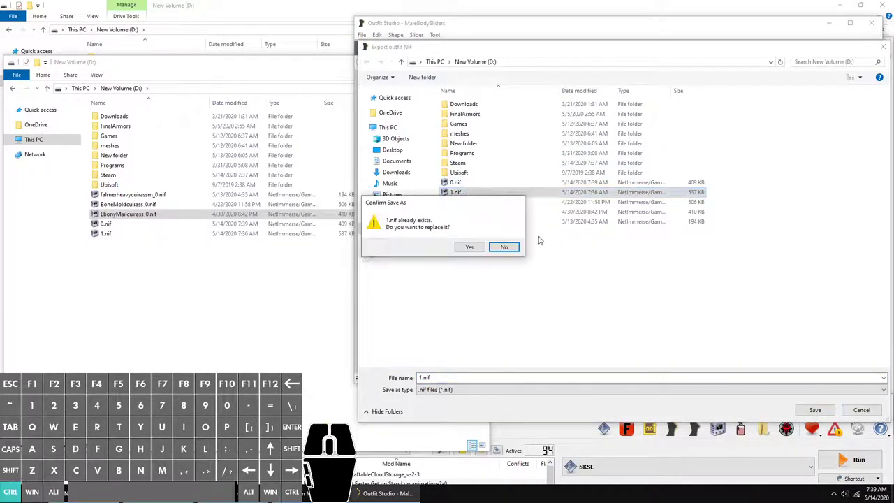
{"action": "left_click", "coordinate": [469, 246]}
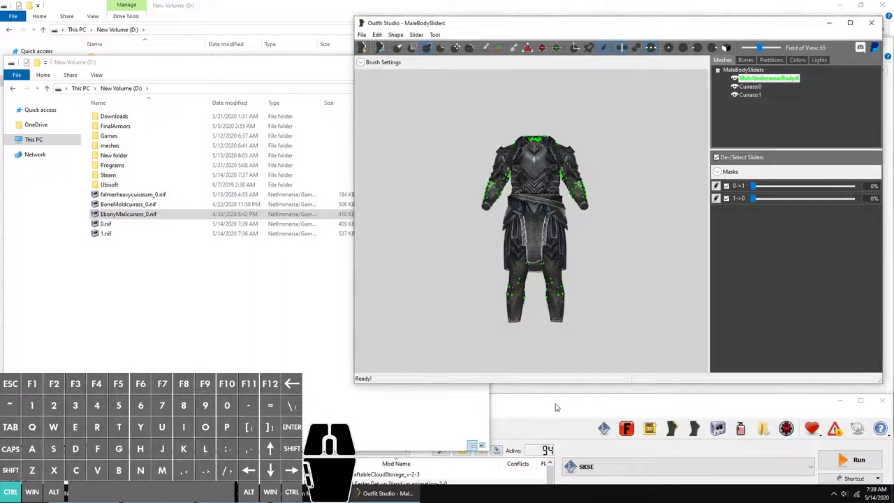
{"action": "left_click", "coordinate": [556, 407]}
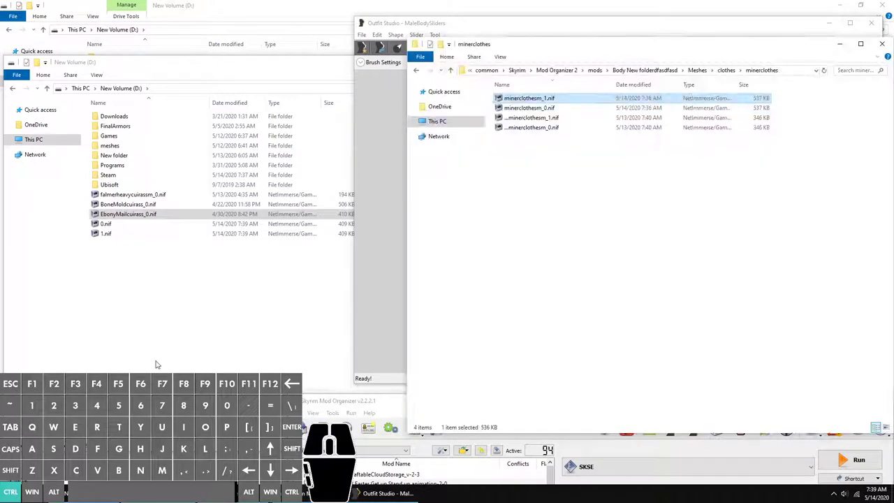
Step: Paste the 409 KB 0.nif and 1.nif from drive D: into the minerclothes folder
{"action": "left_click_drag", "start_coordinate": [210, 289], "coordinate": [244, 220]}
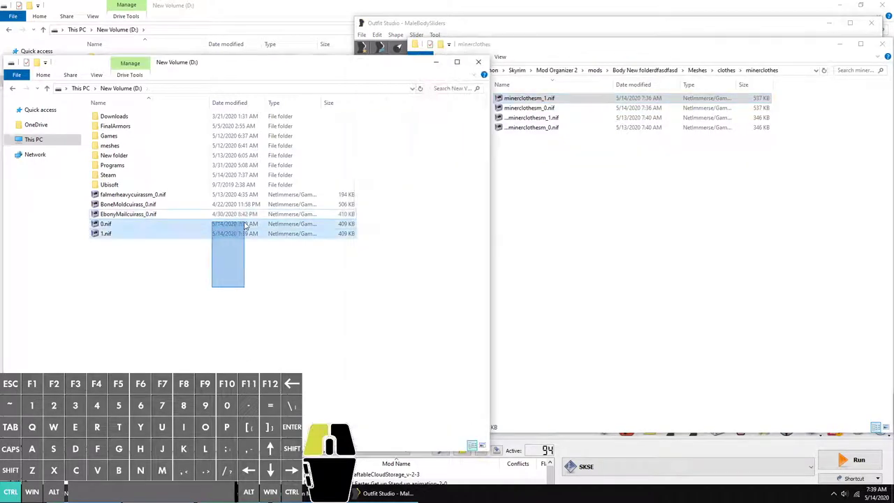
{"action": "key", "text": "ctrl+c"}
{"action": "left_click", "coordinate": [578, 188]}
{"action": "key", "text": "ctrl+v"}
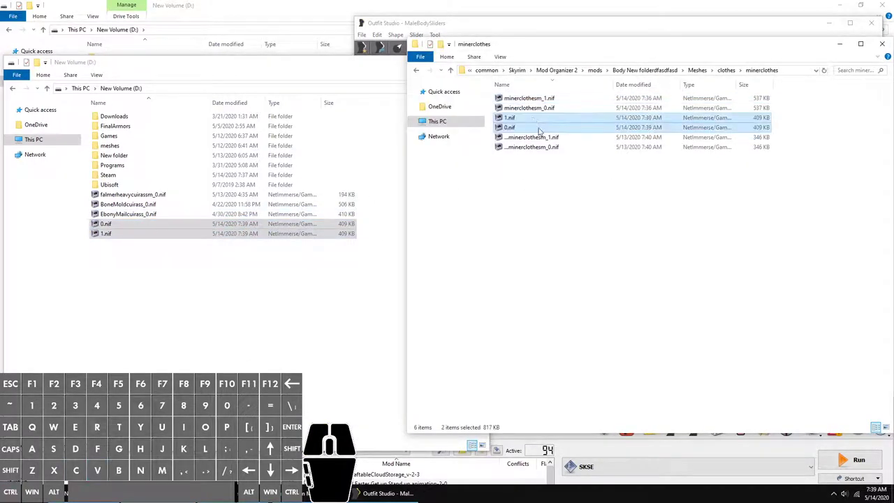